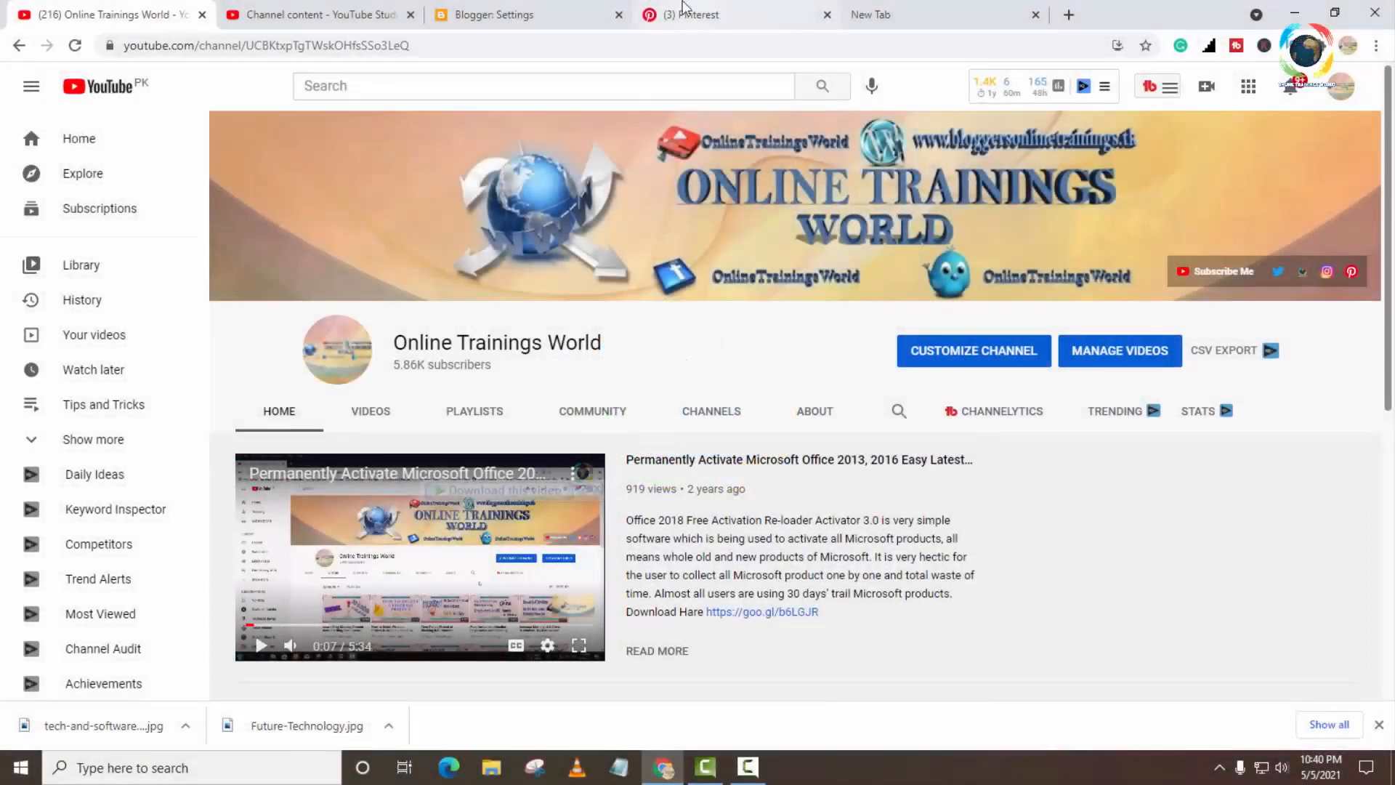
left_click(695, 9)
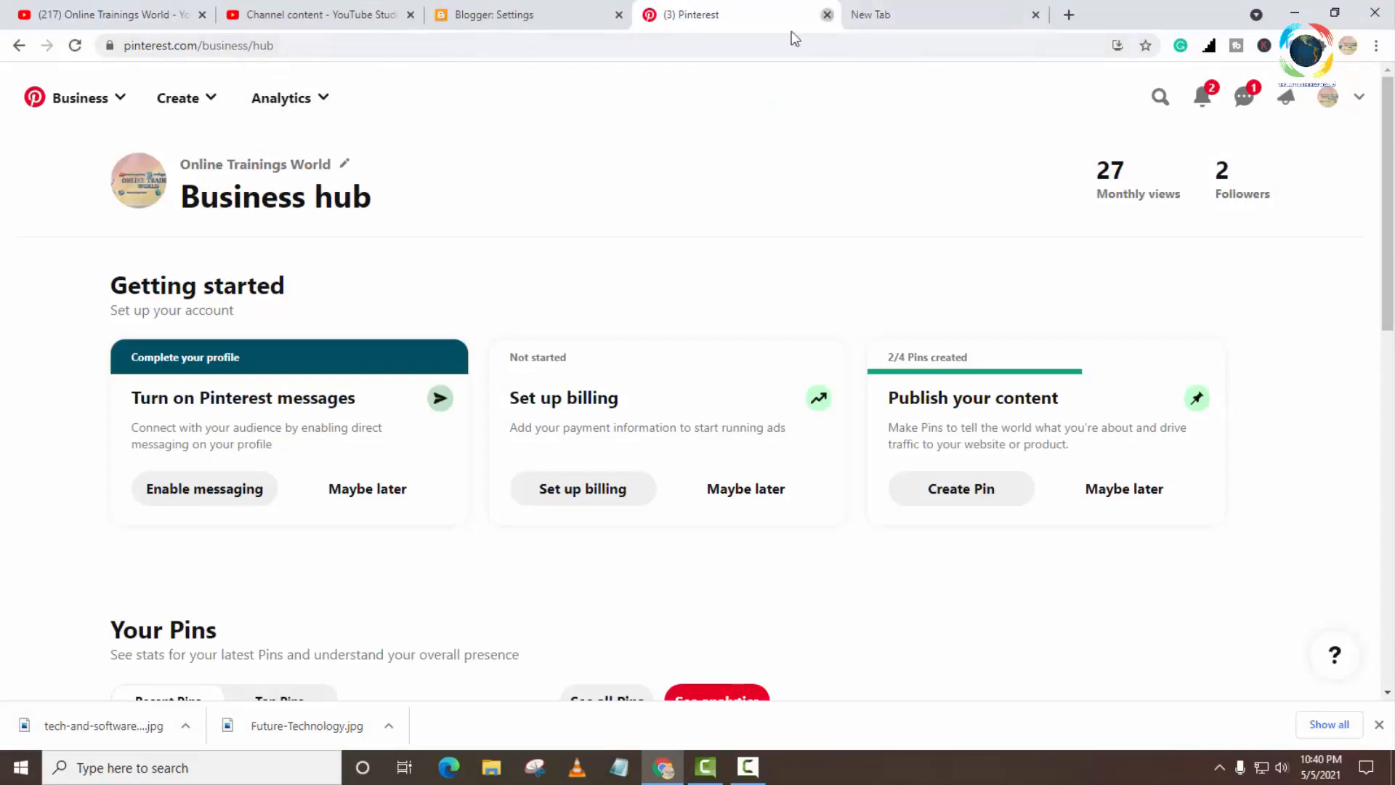
key("ctrl+w")
left_click(654, 41)
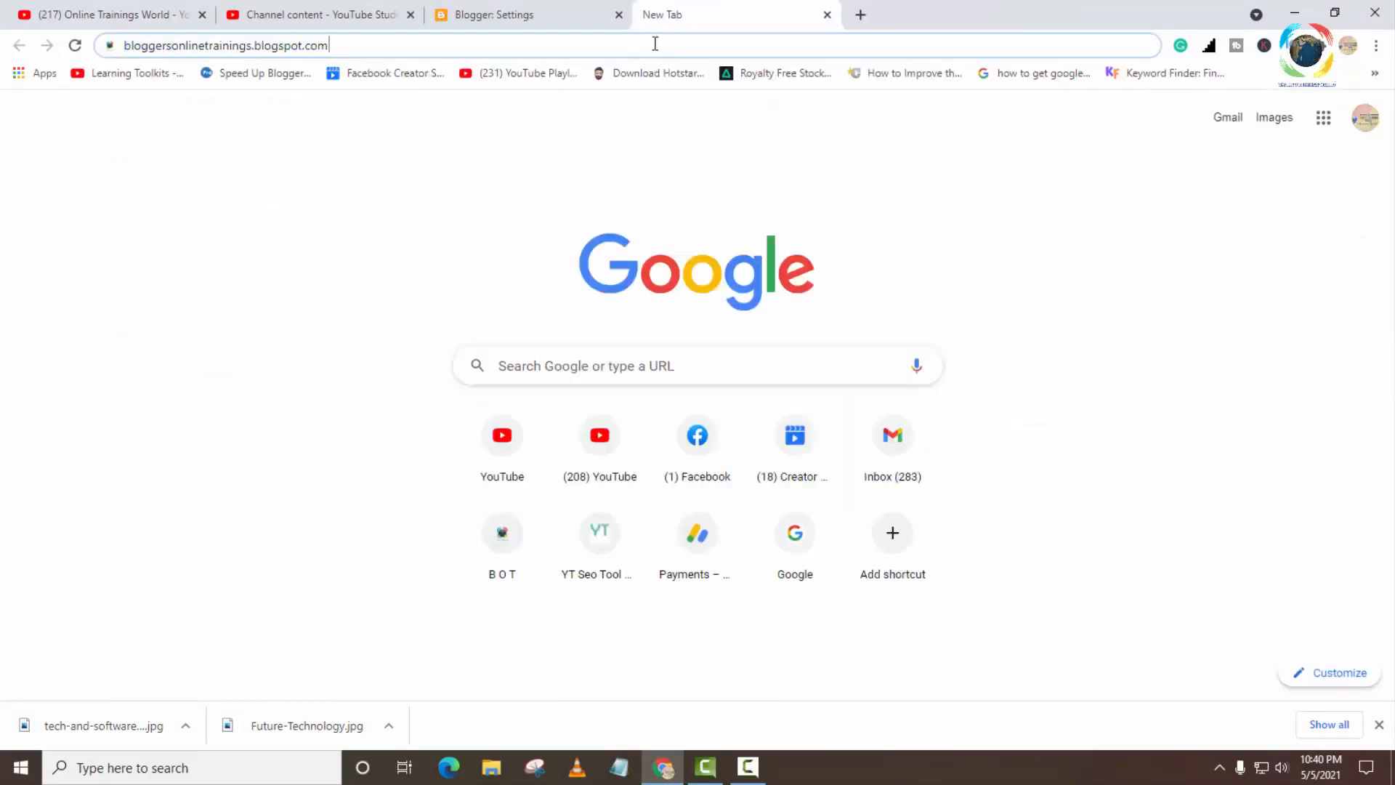
key("ctrl+a")
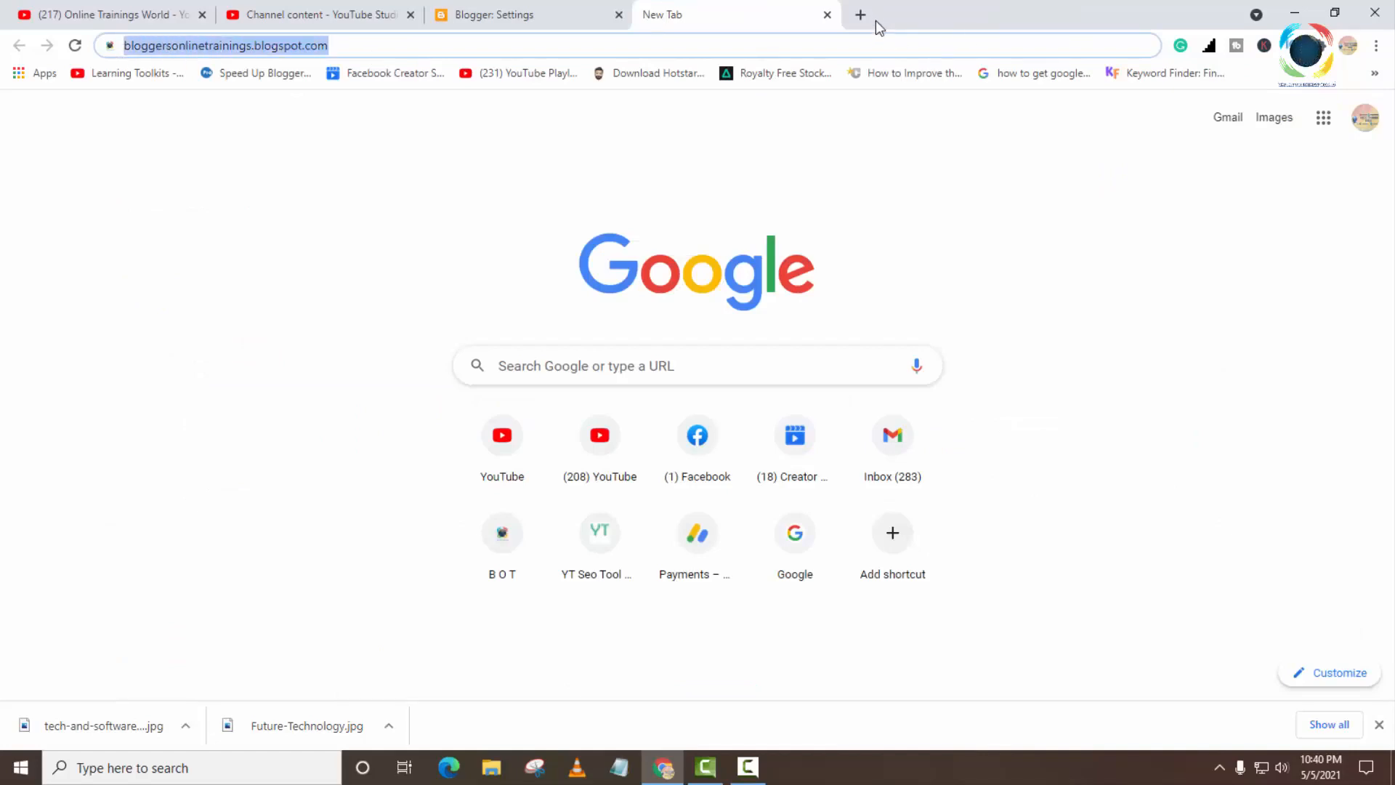
Open pinterest.com in a new browser tab
key("ctrl+t")
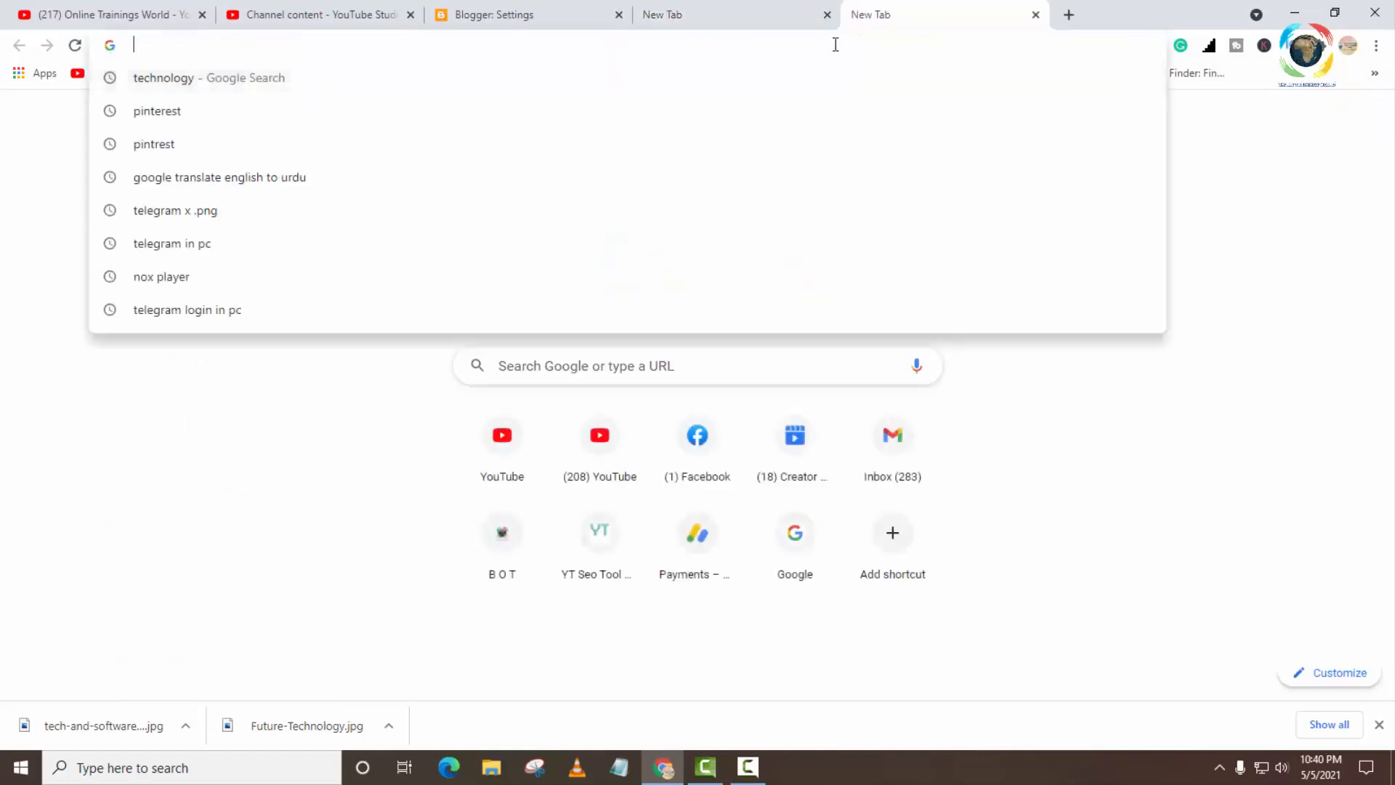
type("pinterest.com")
key("Return")
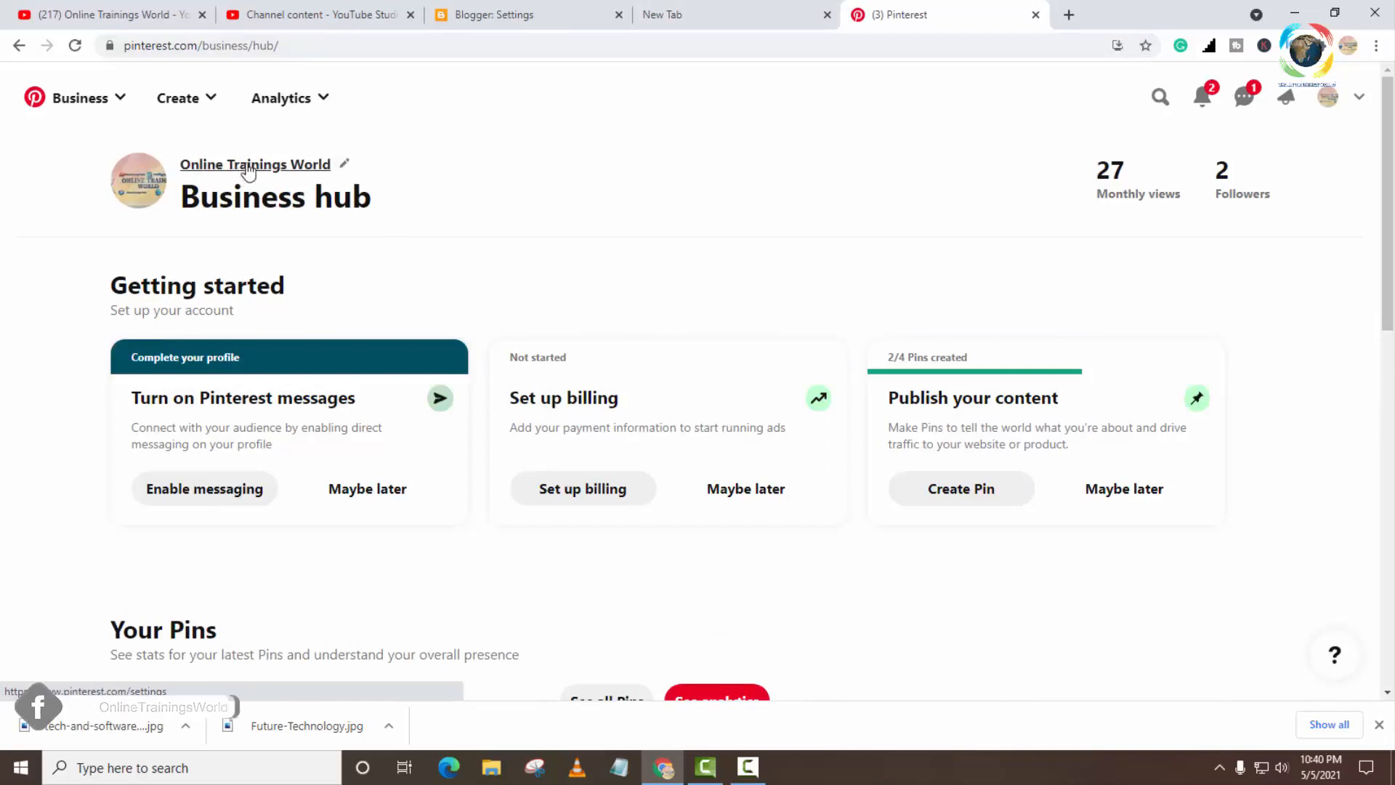
Open the business account's profile settings and check the Website URL field
left_click(253, 166)
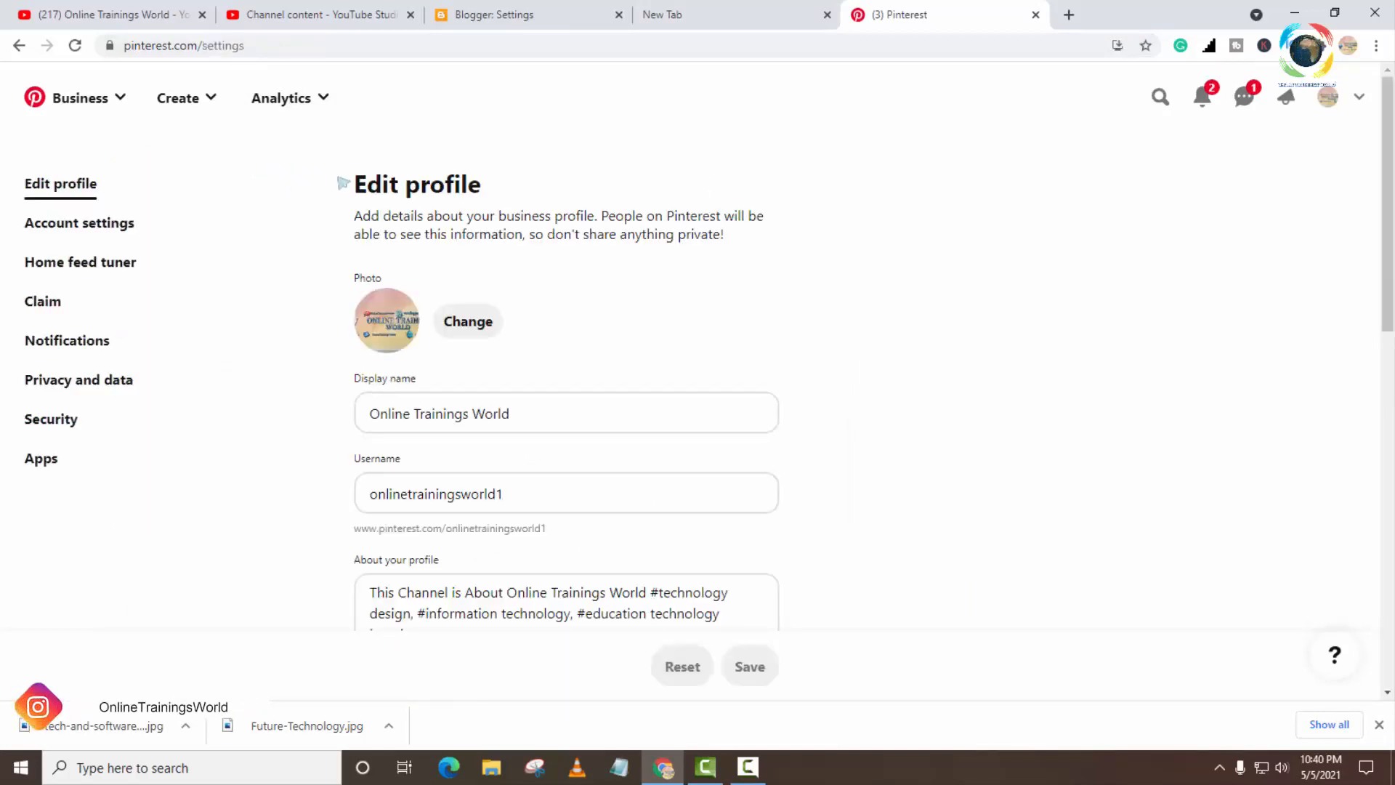
scroll(344, 184, "down", 5)
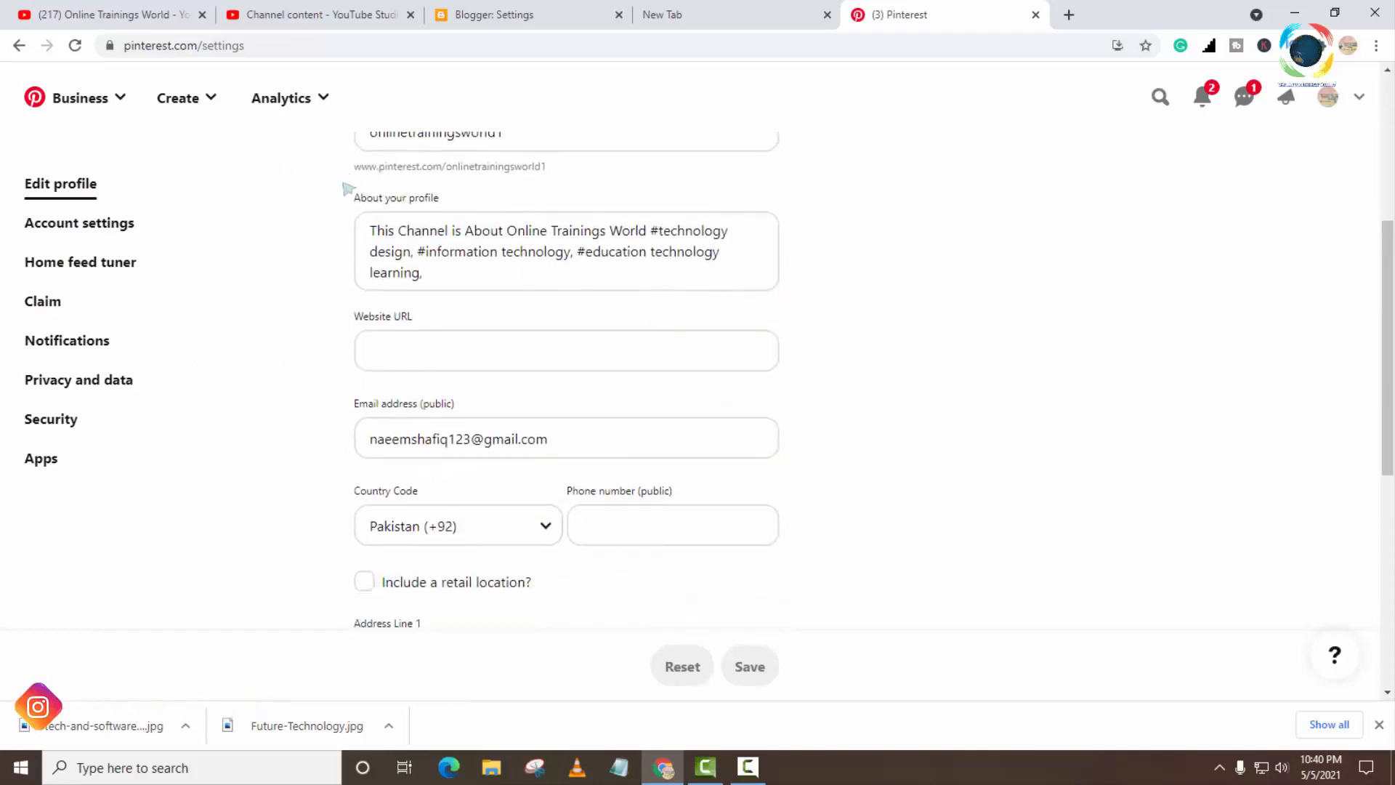
left_click(392, 347)
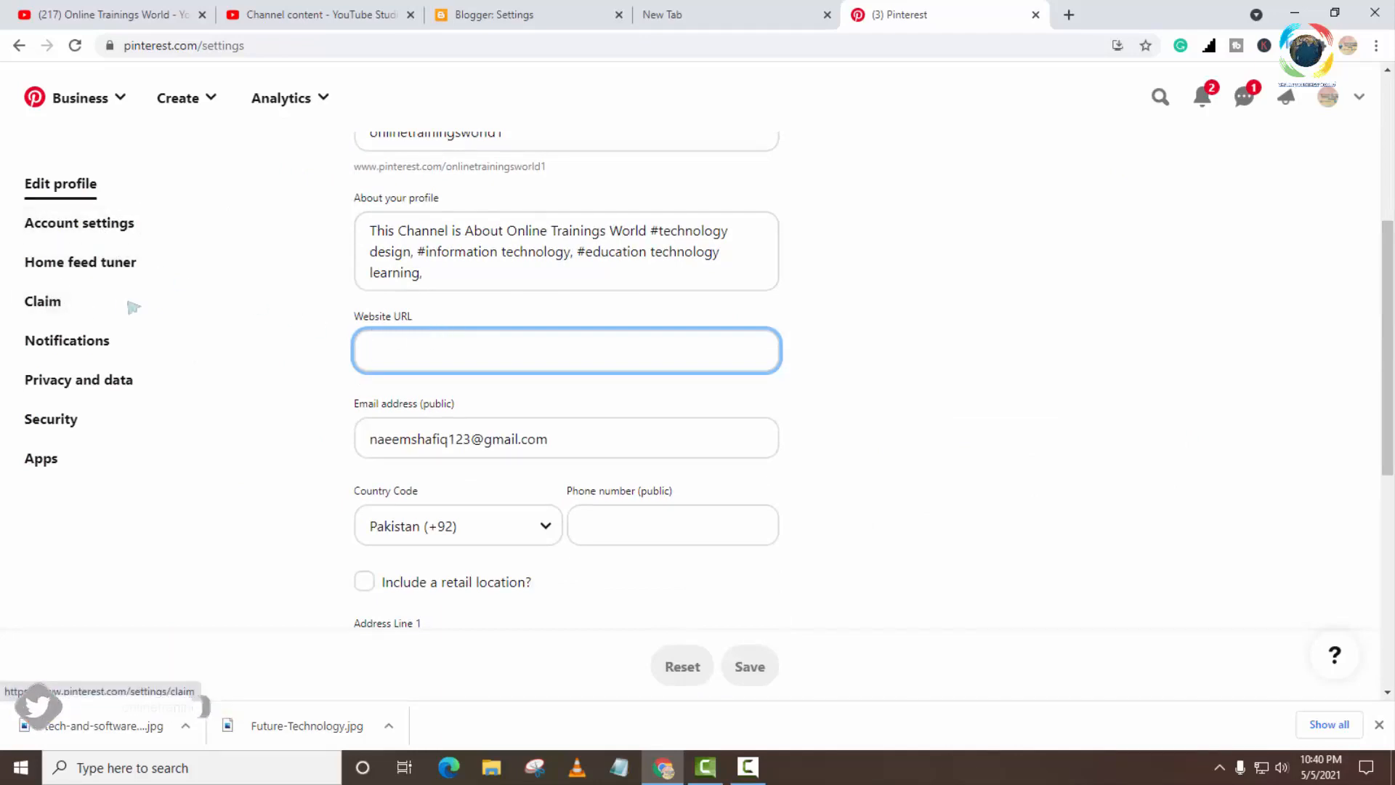
Start a website claim from the Pinterest account's claim settings
left_click(43, 304)
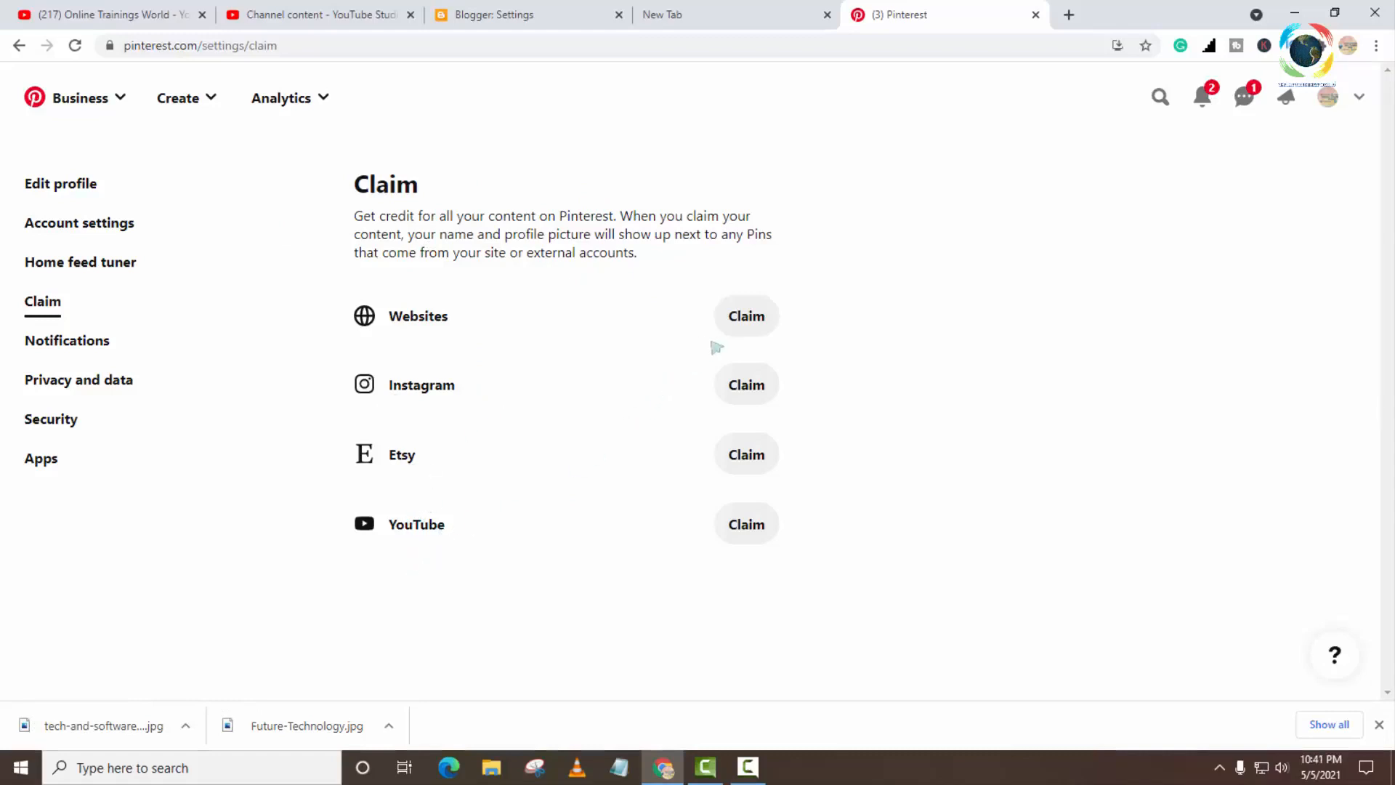
left_click(747, 318)
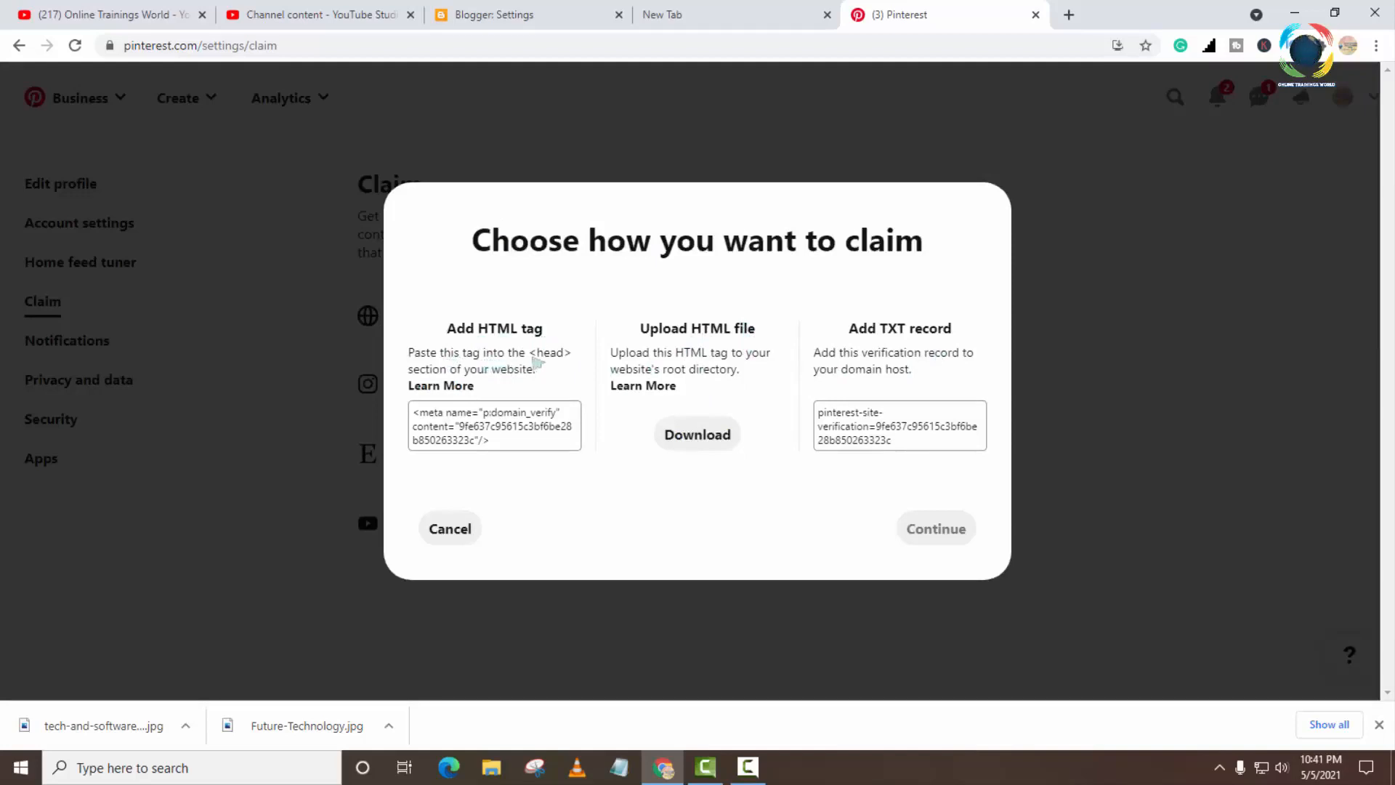
Open the help article on the HTML tag method and read through its claiming instructions and the list of website providers
left_click(458, 386)
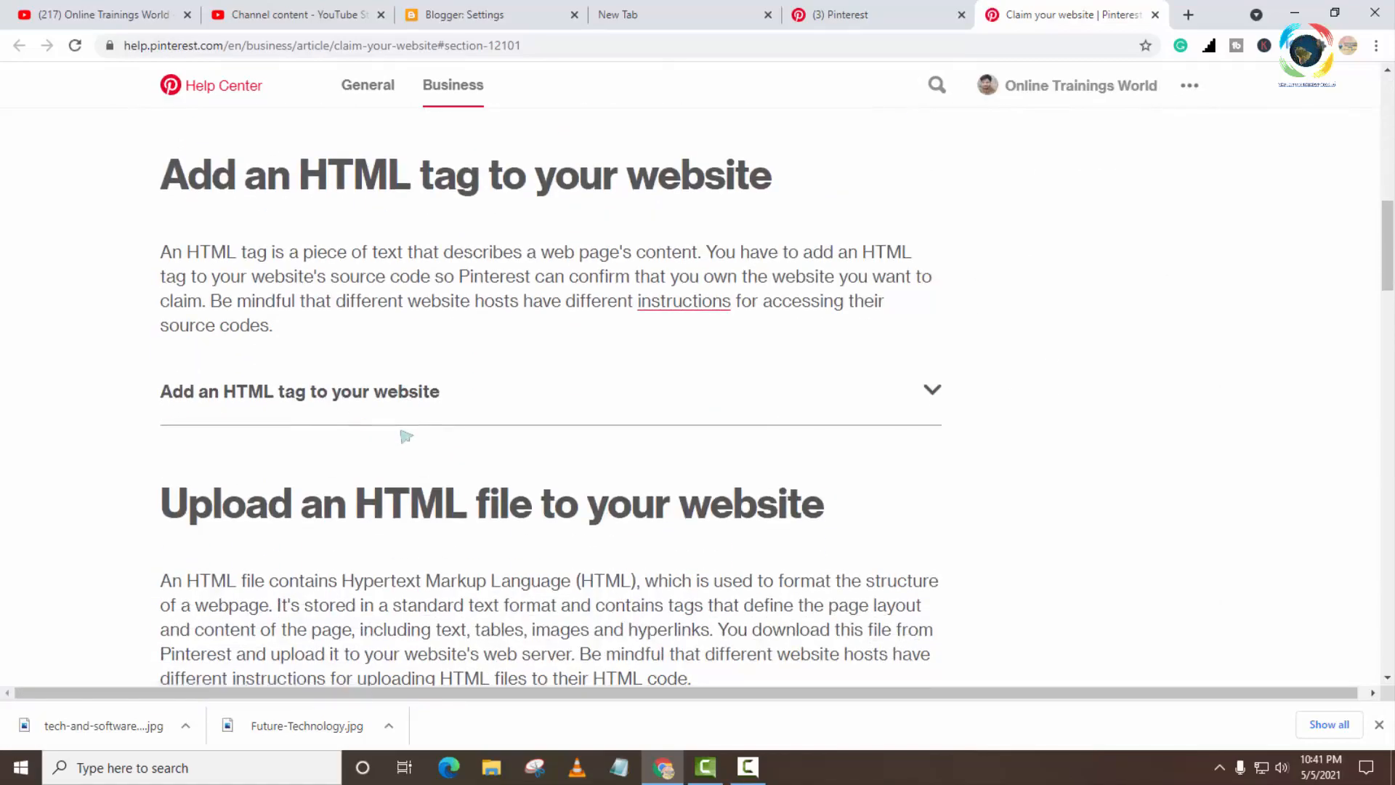
scroll(406, 436, "up", 8)
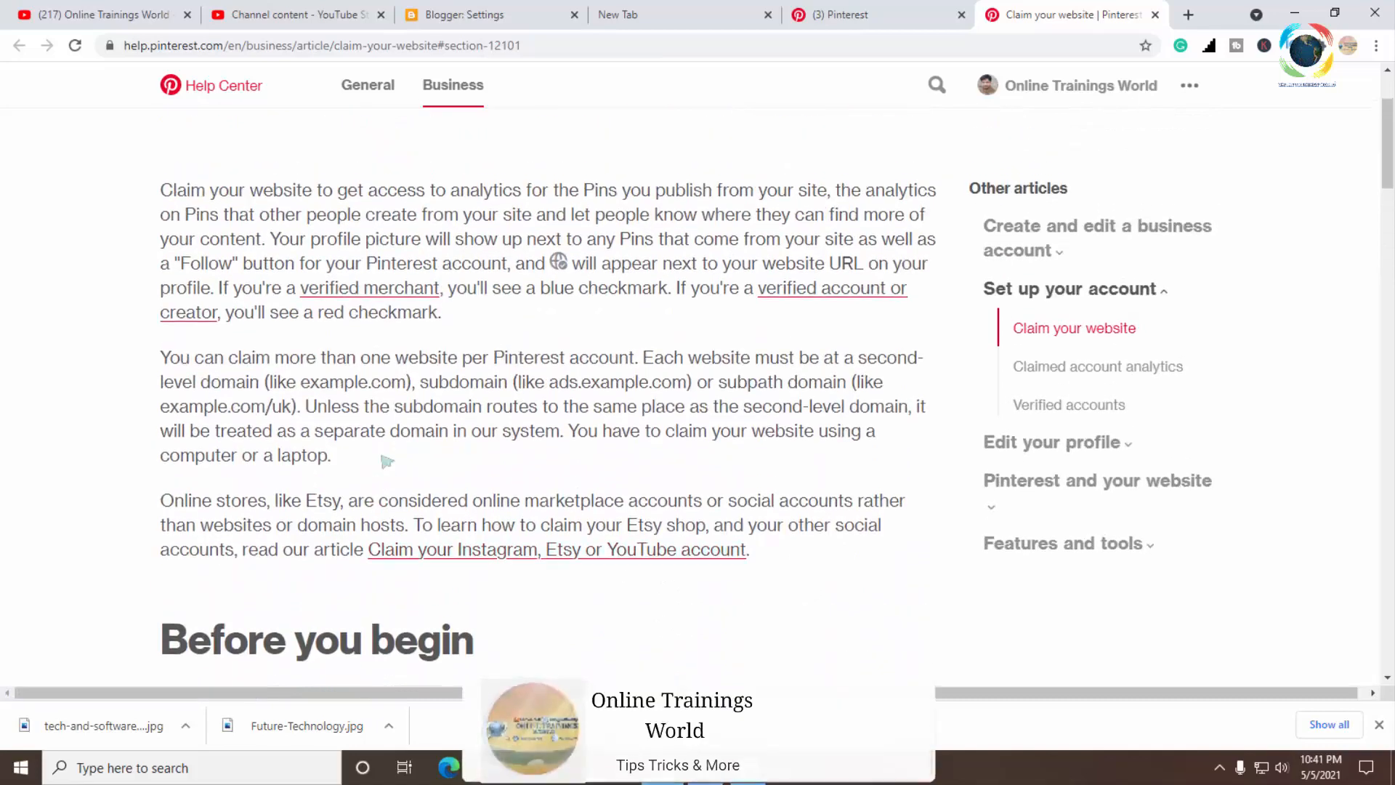
scroll(384, 458, "up", 1)
scroll(386, 458, "up", 1)
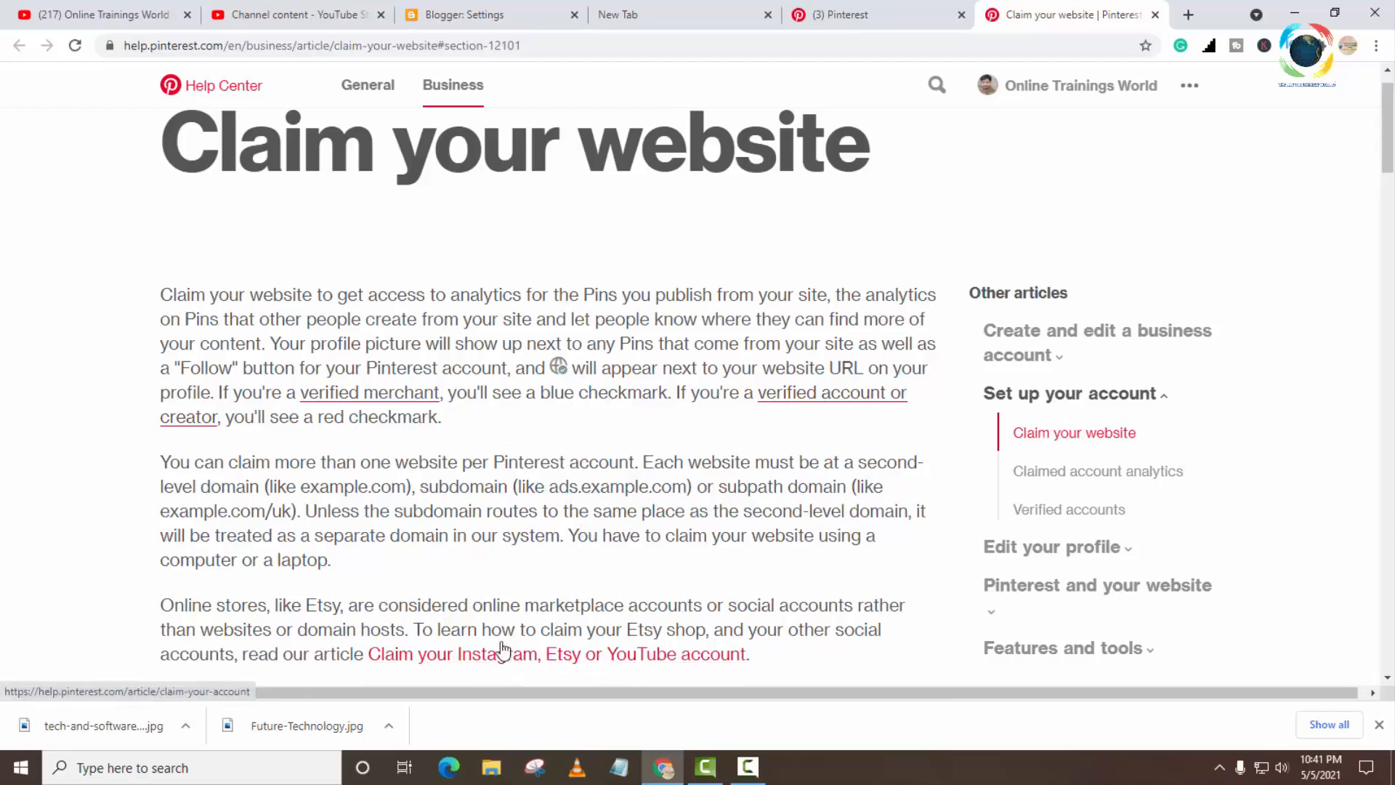
scroll(385, 589, "down", 3)
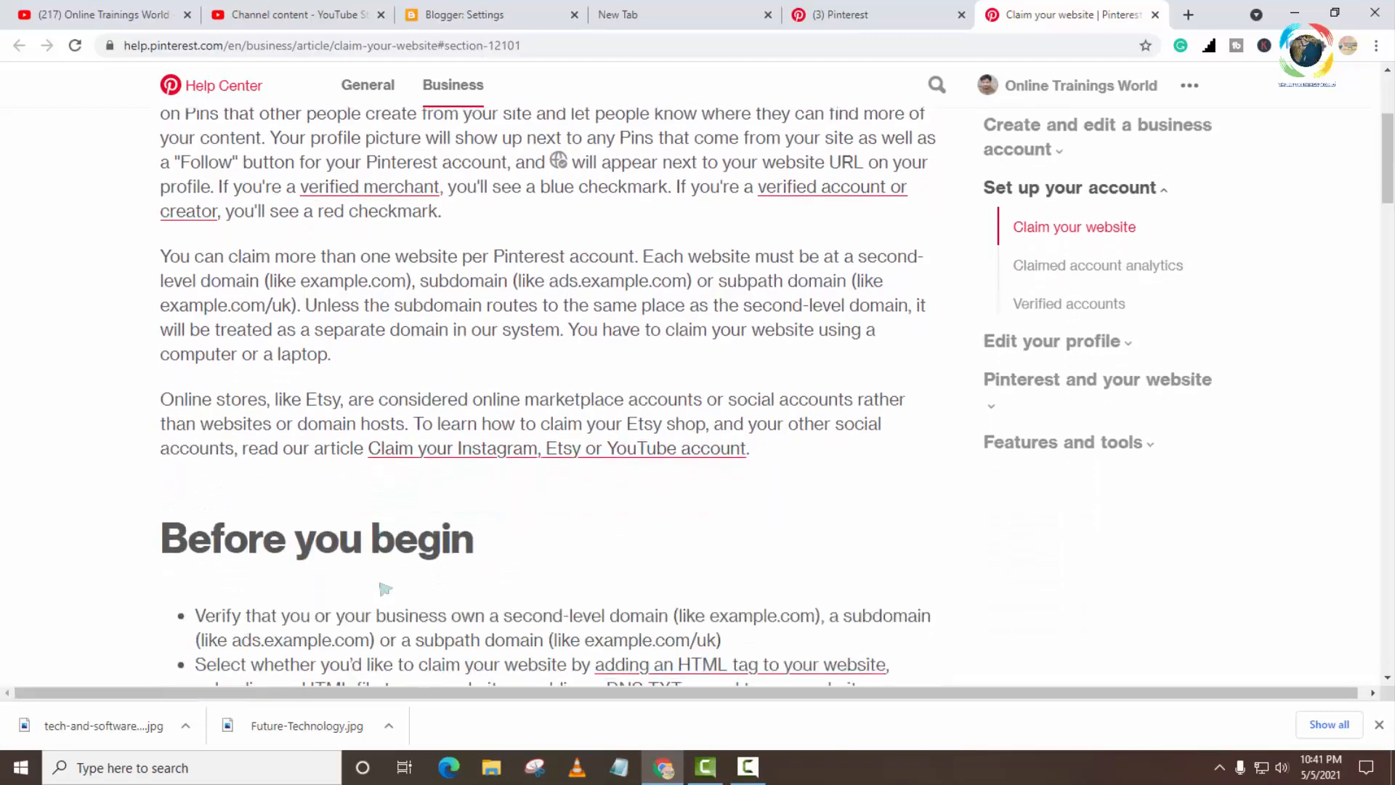
scroll(386, 588, "down", 12)
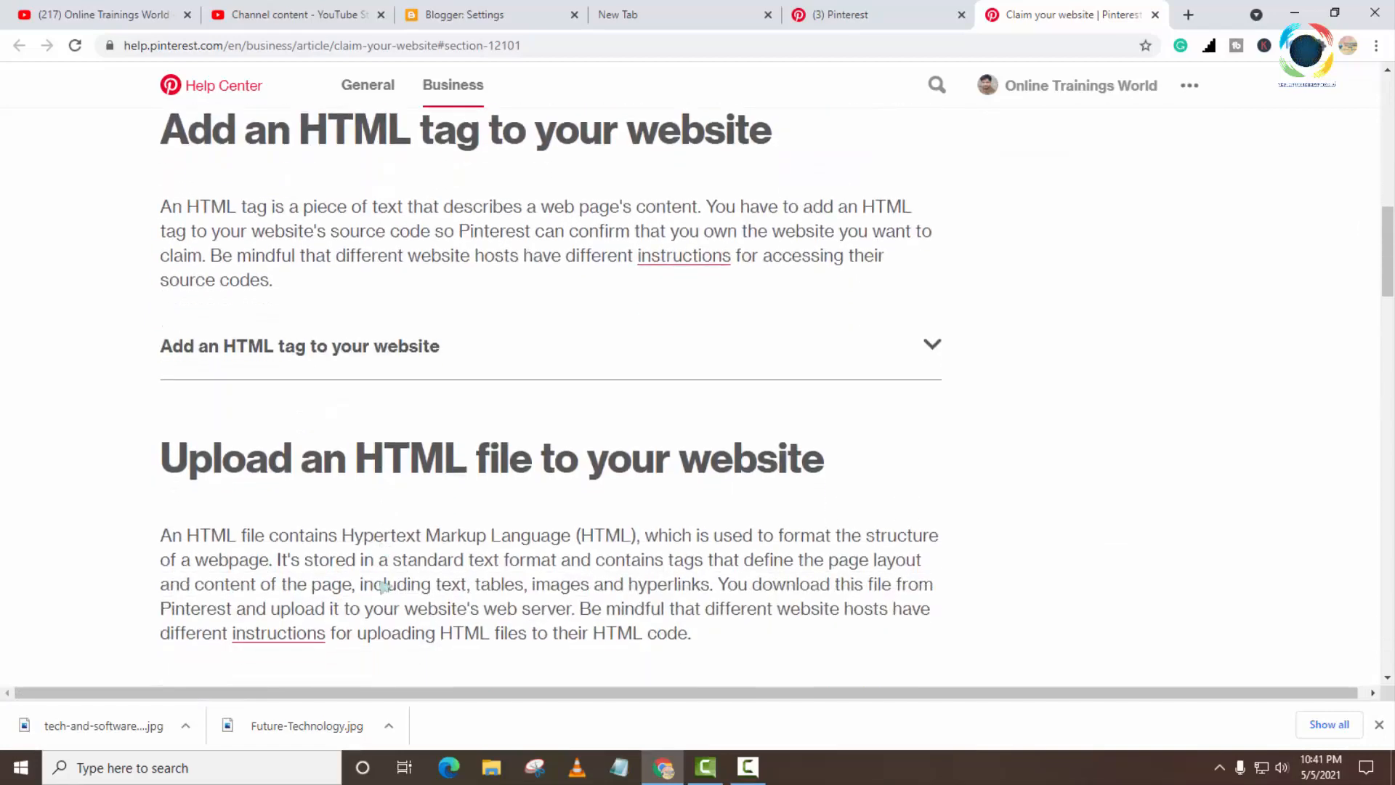
scroll(386, 586, "down", 3)
scroll(384, 585, "down", 3)
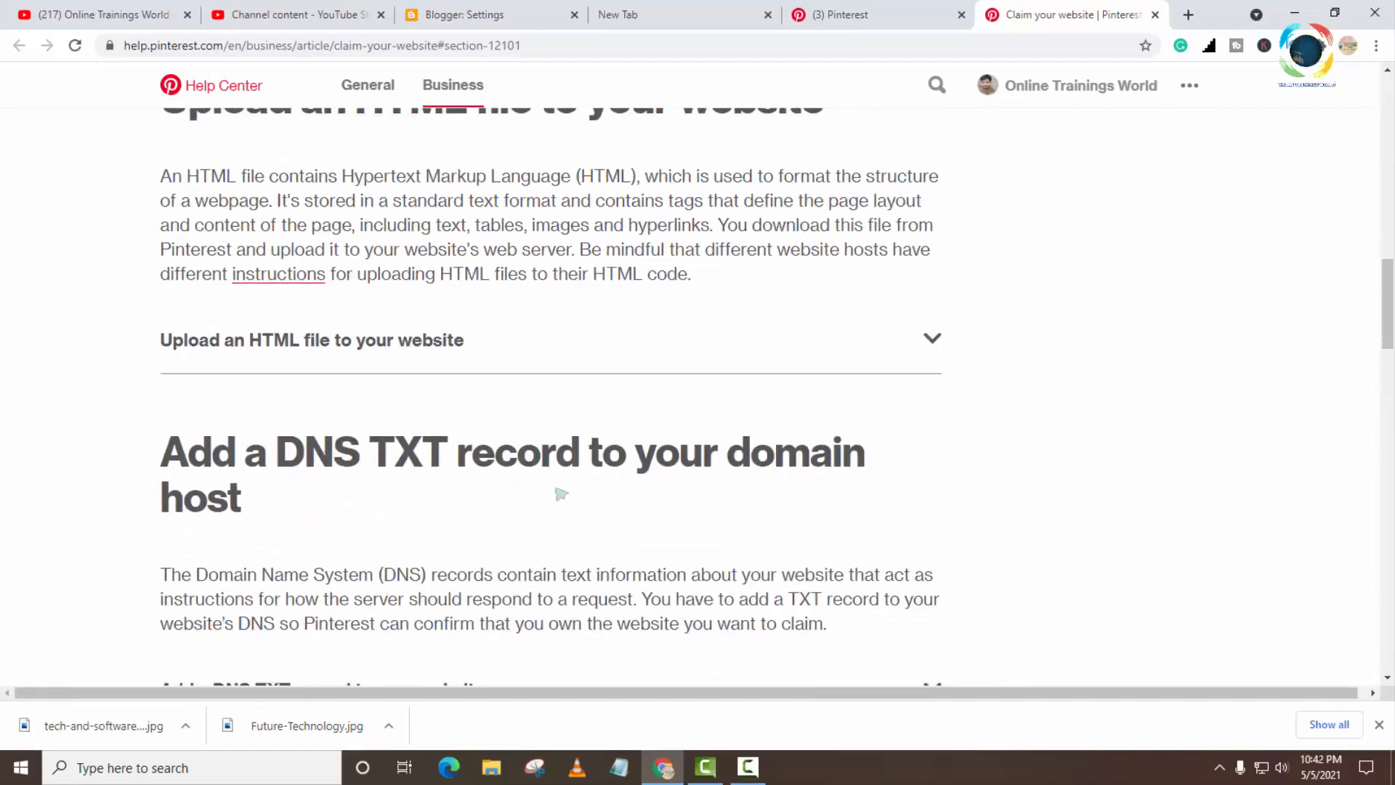
scroll(561, 494, "down", 9)
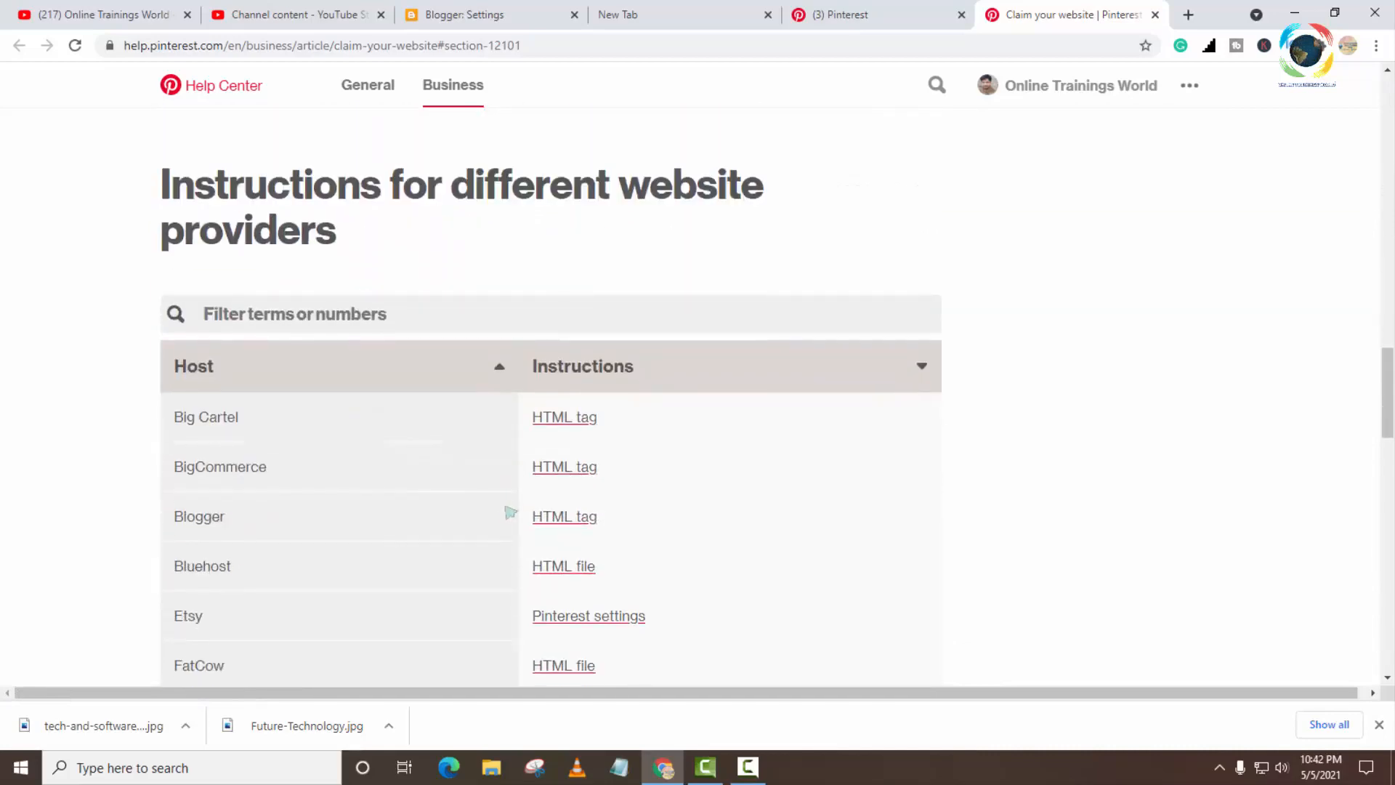
scroll(618, 480, "down", 10)
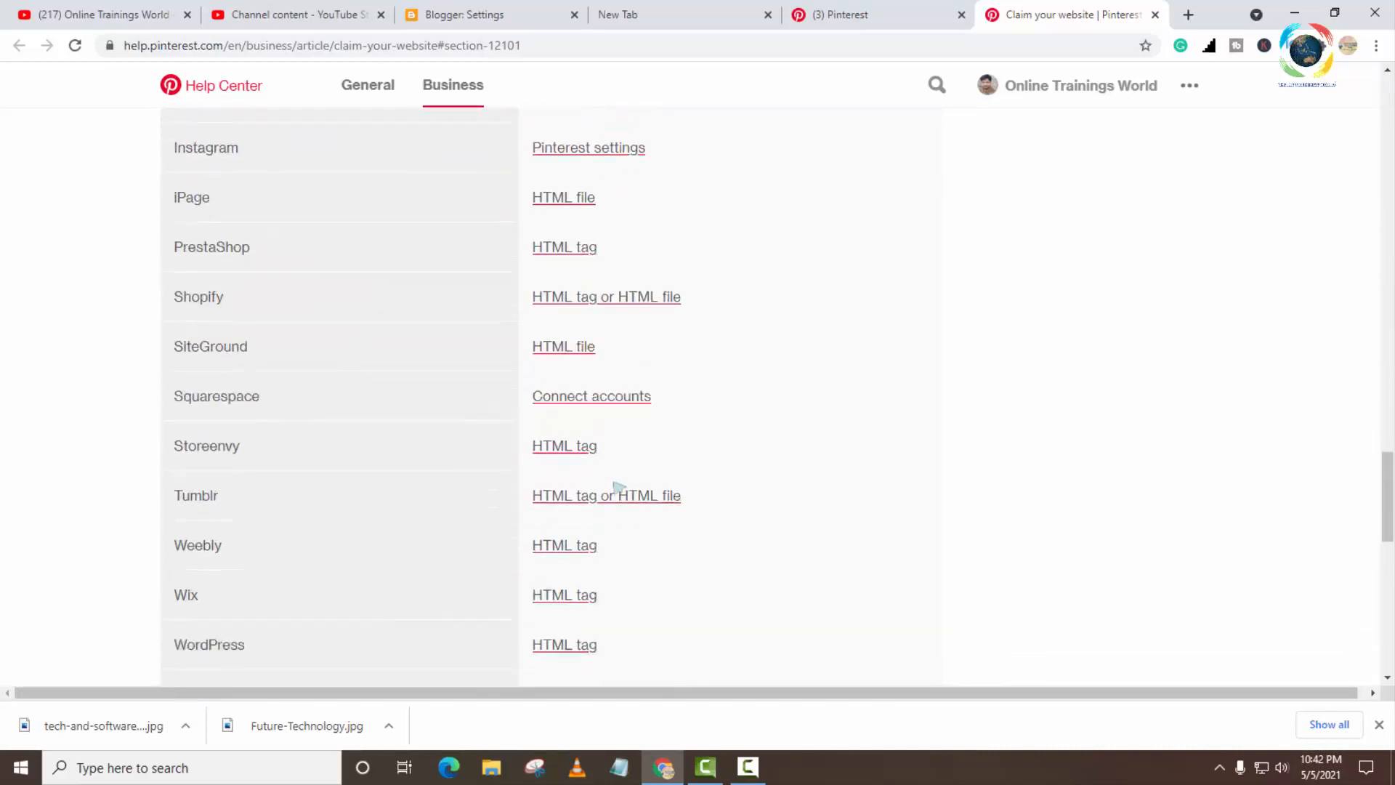
scroll(772, 306, "up", 4)
Return to the Pinterest claim dialog and copy the HTML verification tag
left_click(872, 15)
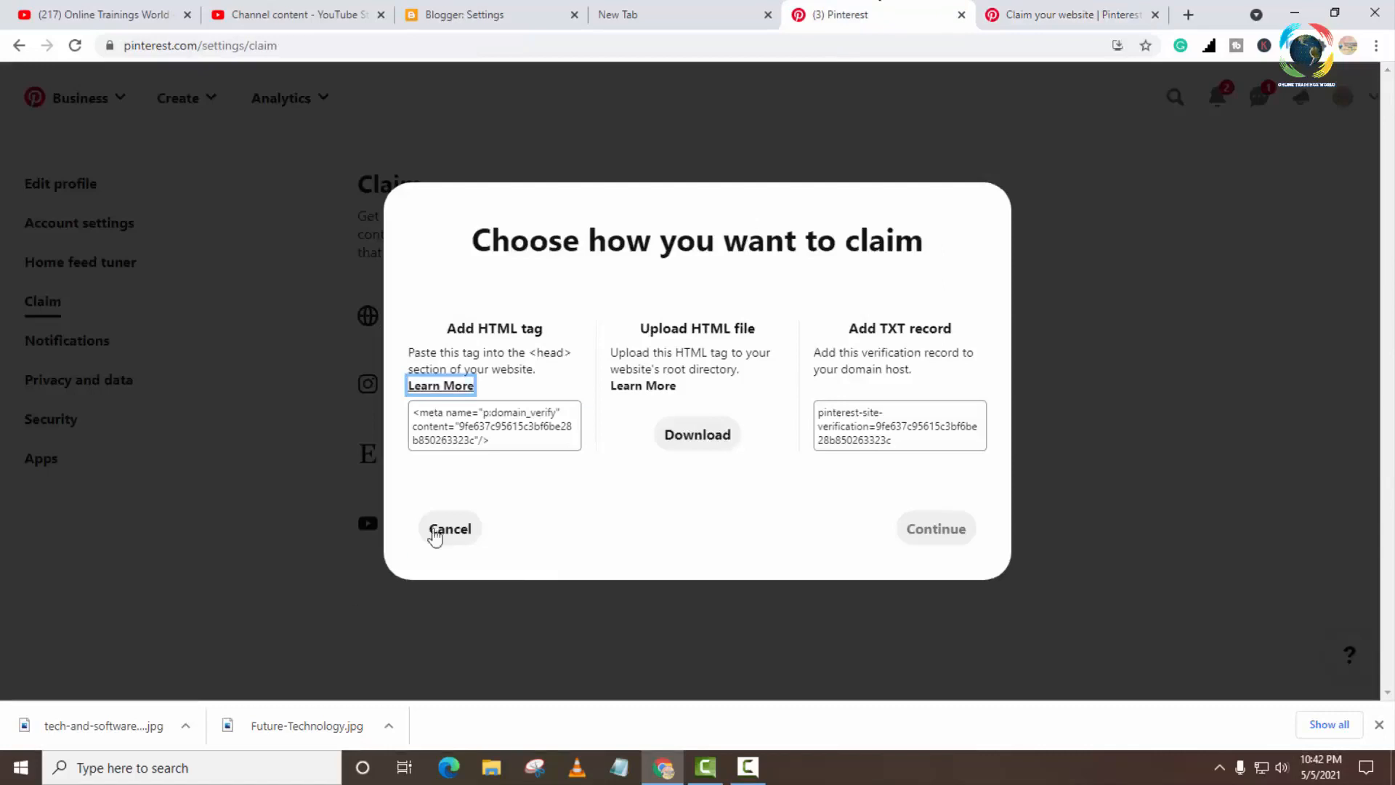
left_click(521, 439)
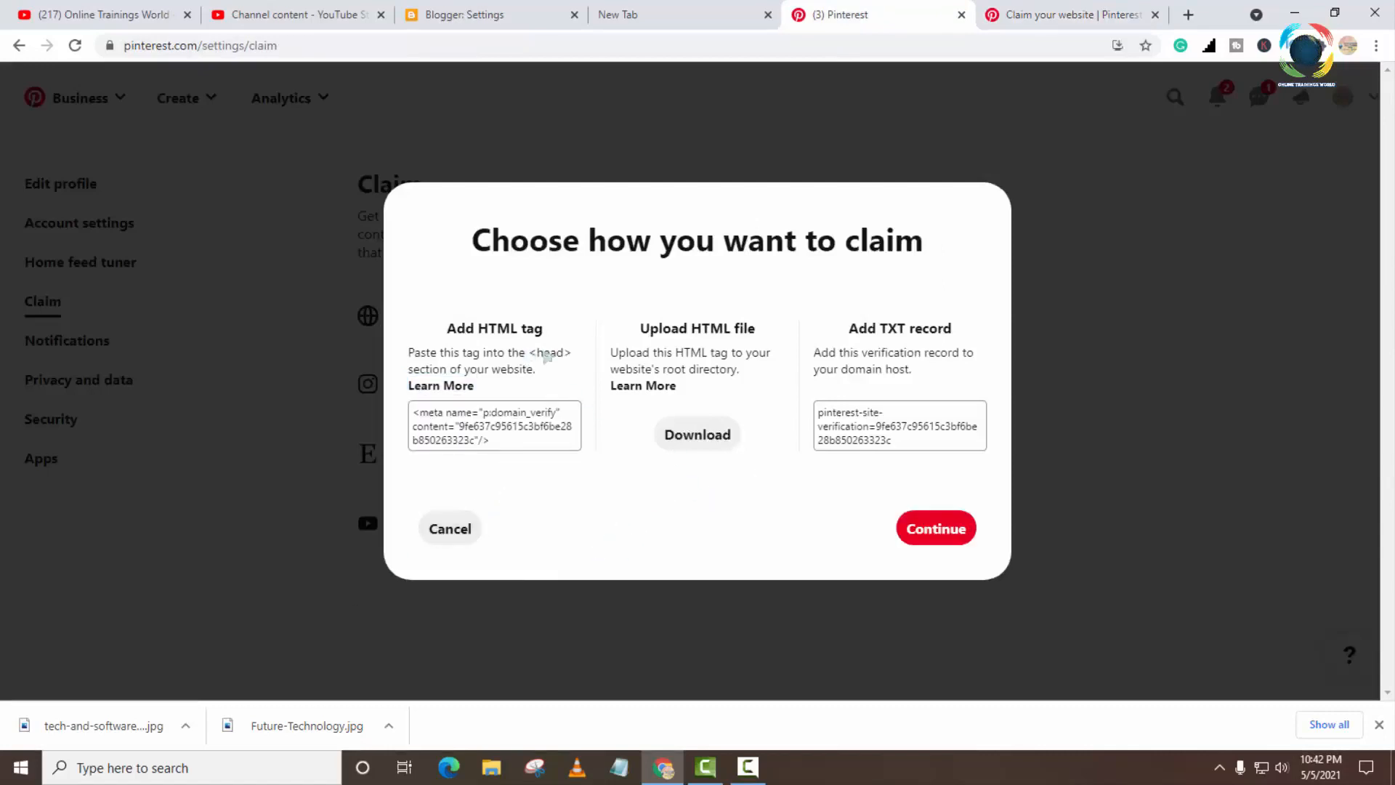
Switch to Blogger, save the open blog description, and open the blog theme's HTML for editing
left_click(488, 13)
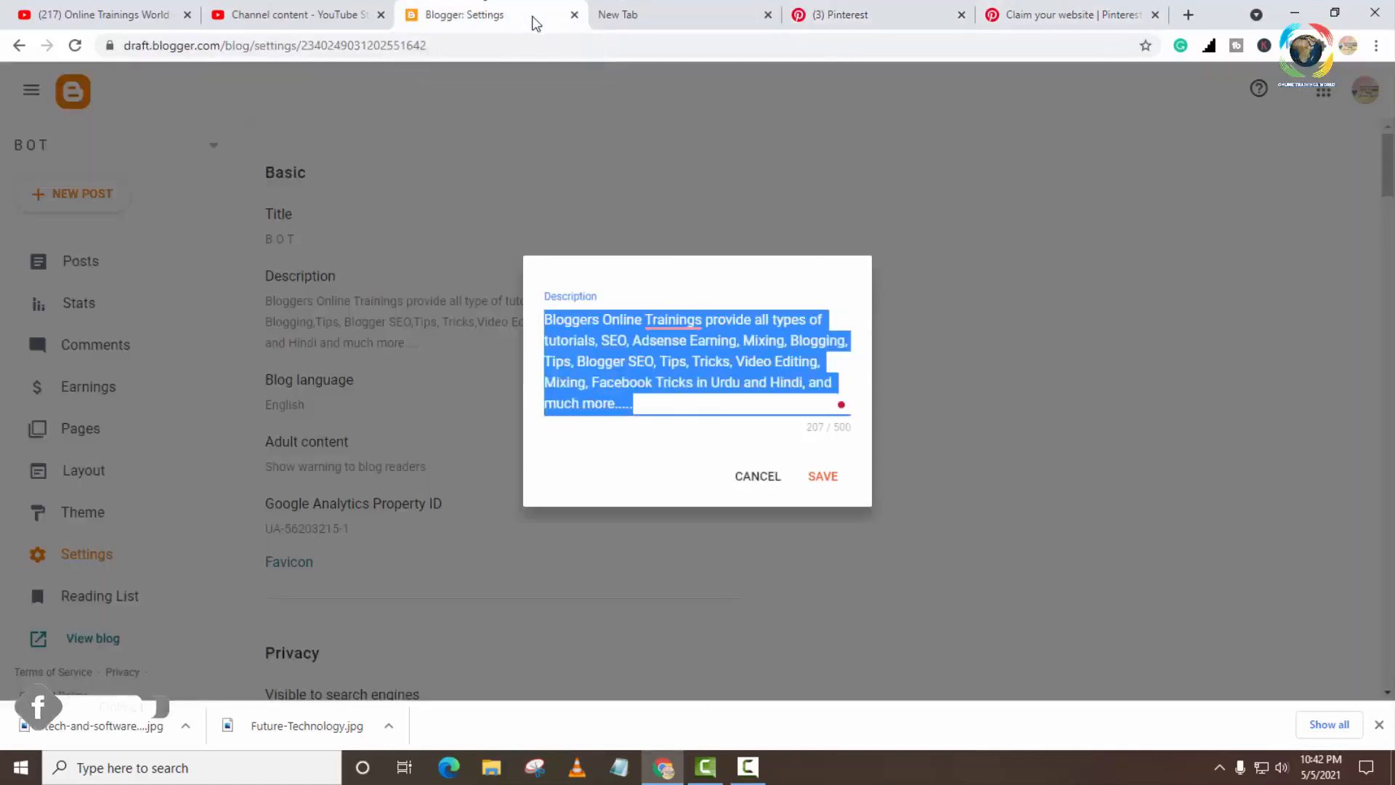
left_click(826, 477)
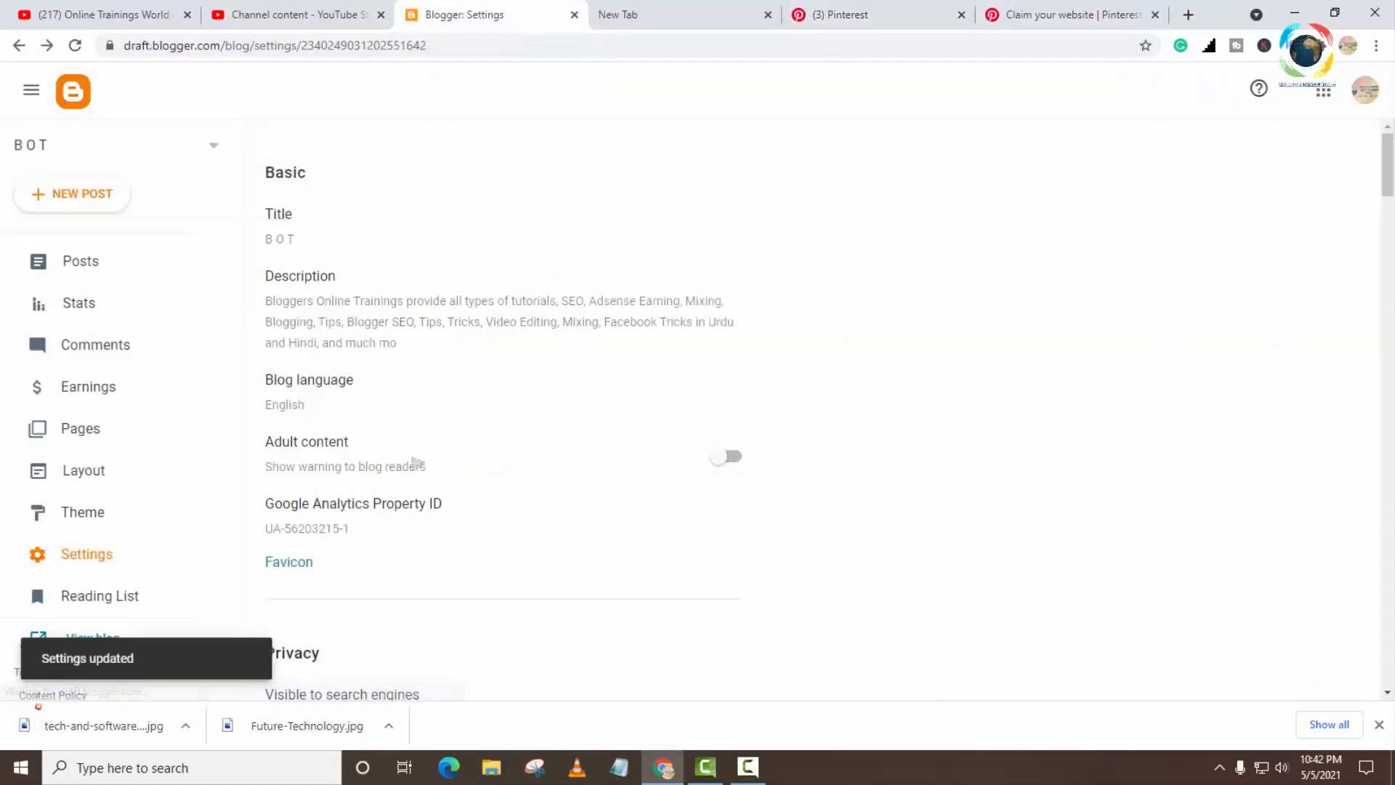
left_click(111, 516)
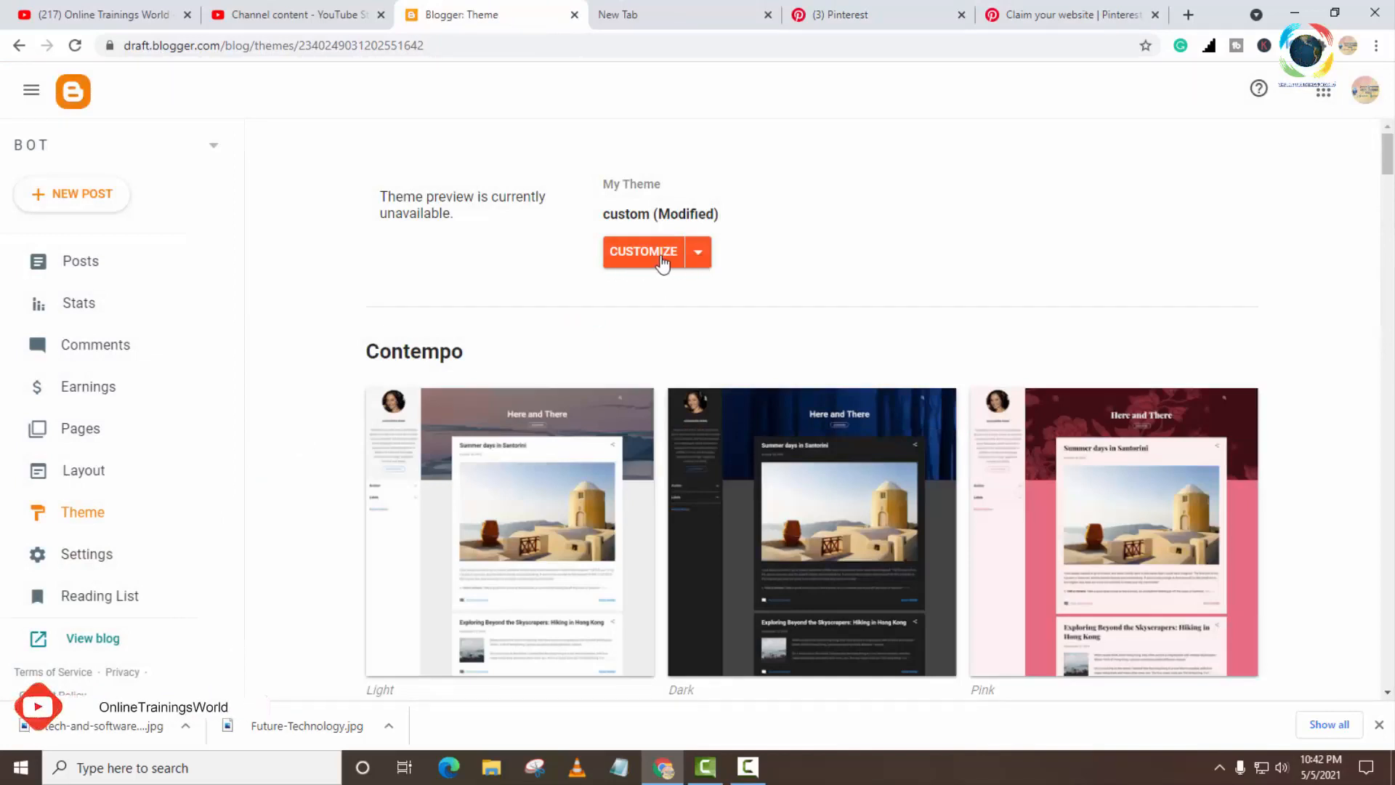
left_click(699, 255)
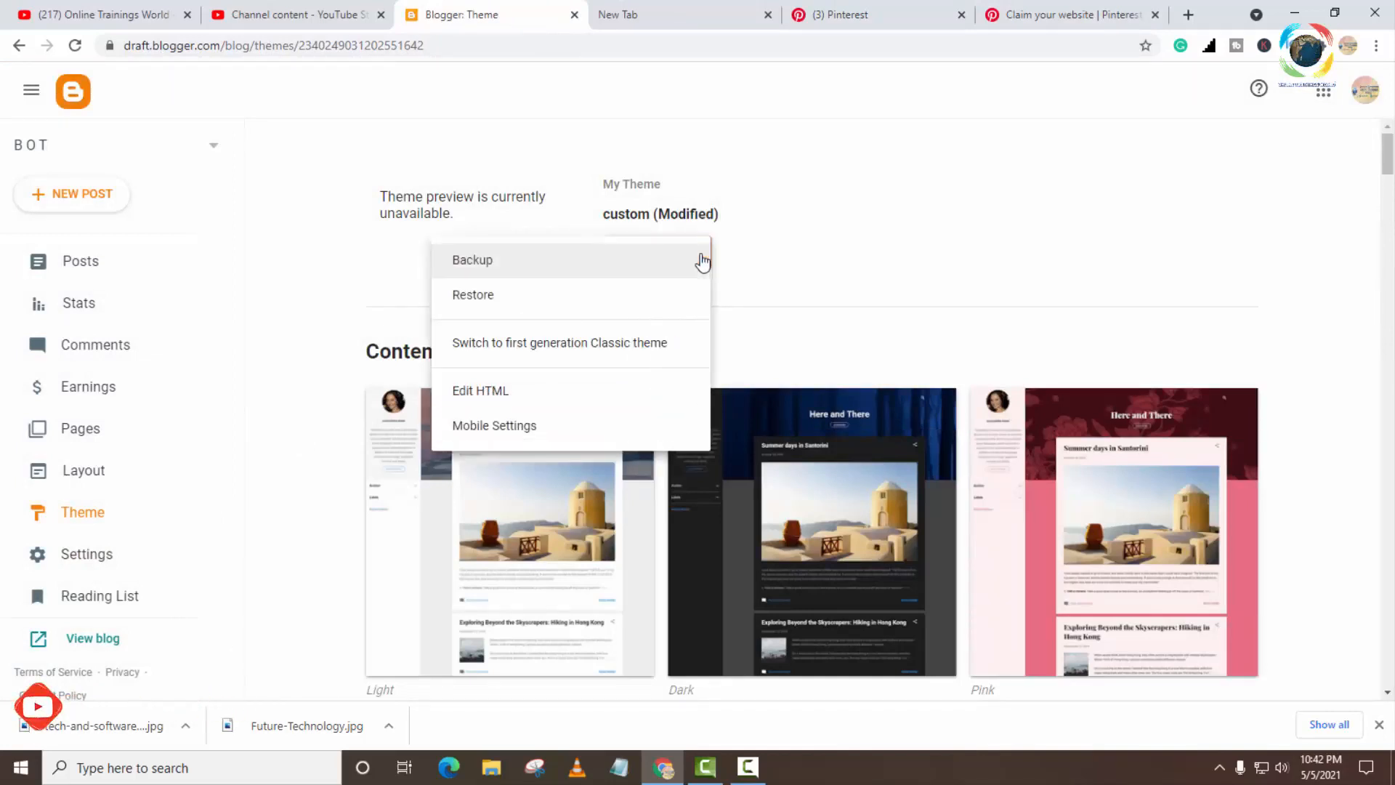
left_click(491, 395)
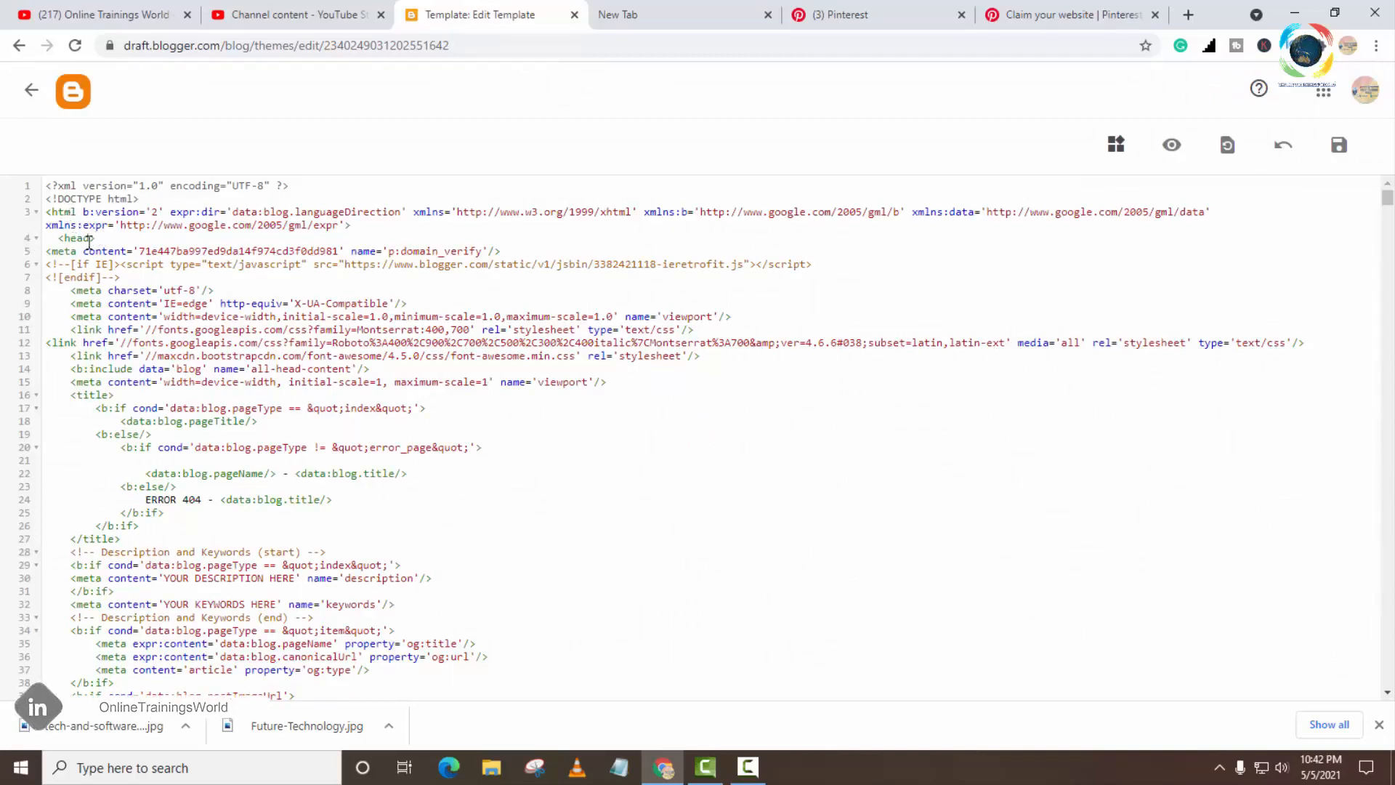
Paste the Pinterest domain verification meta tag on a new line directly below the opening head tag and save the theme
key("Return")
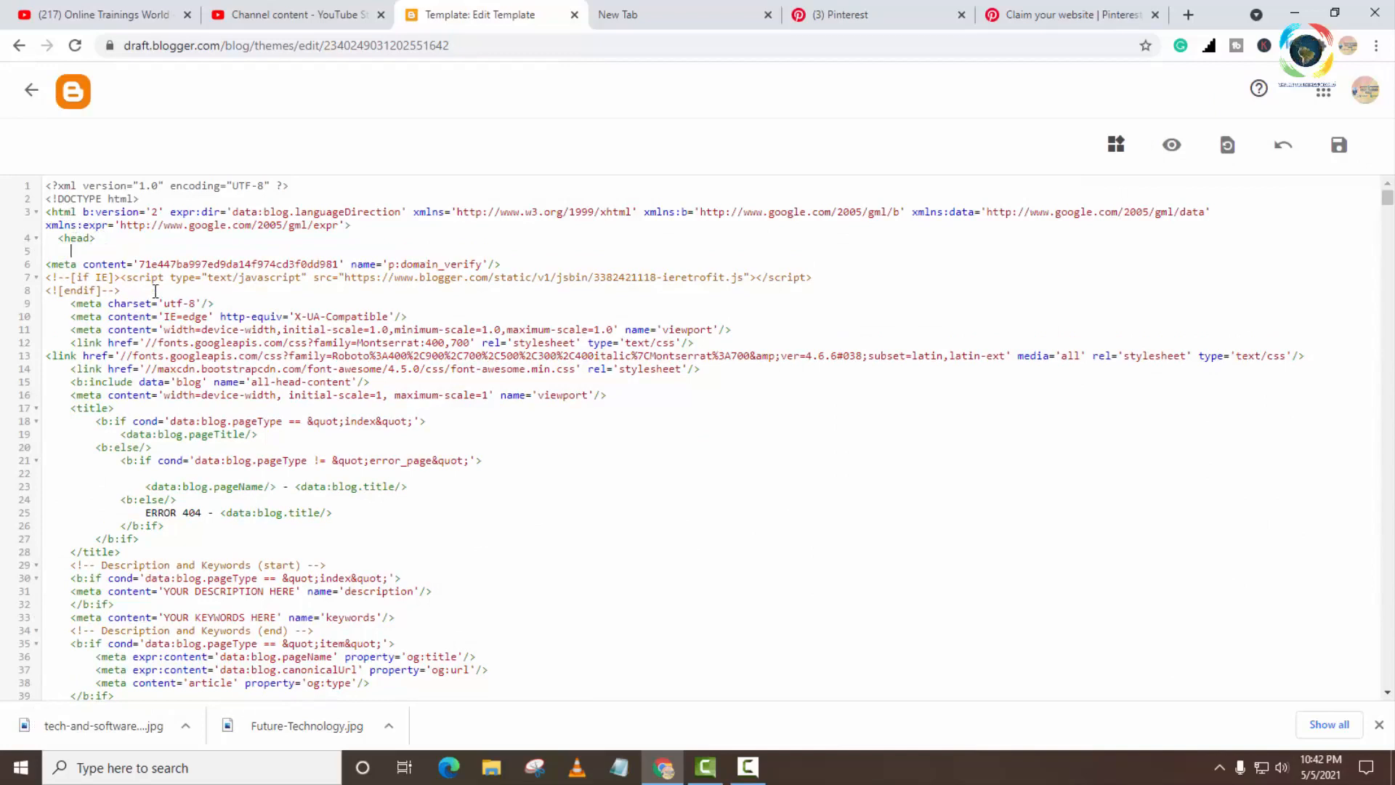
type("<meta name=\"p:domain_verify\" content=\"9fe637c95615c3bf6be28b850263323c\"/>")
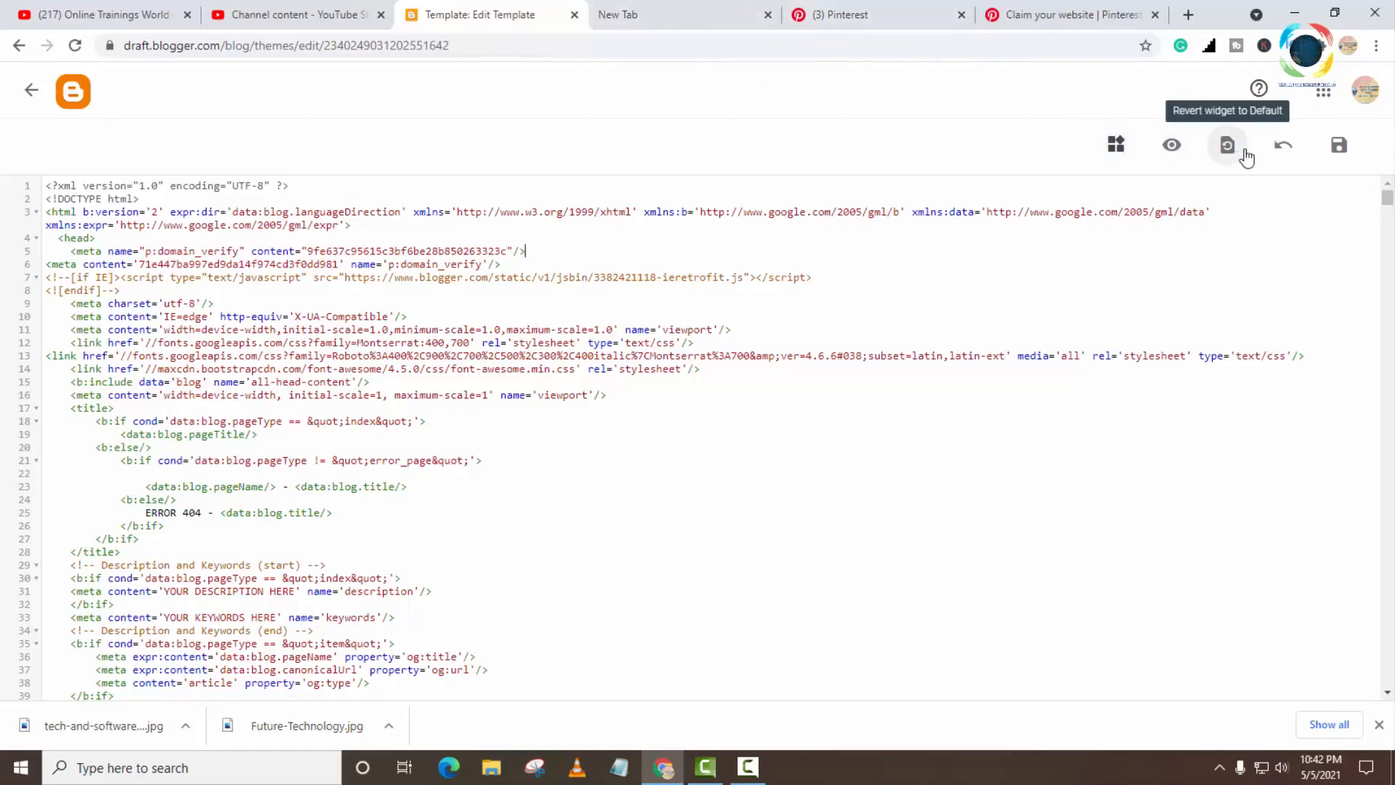
left_click(1330, 151)
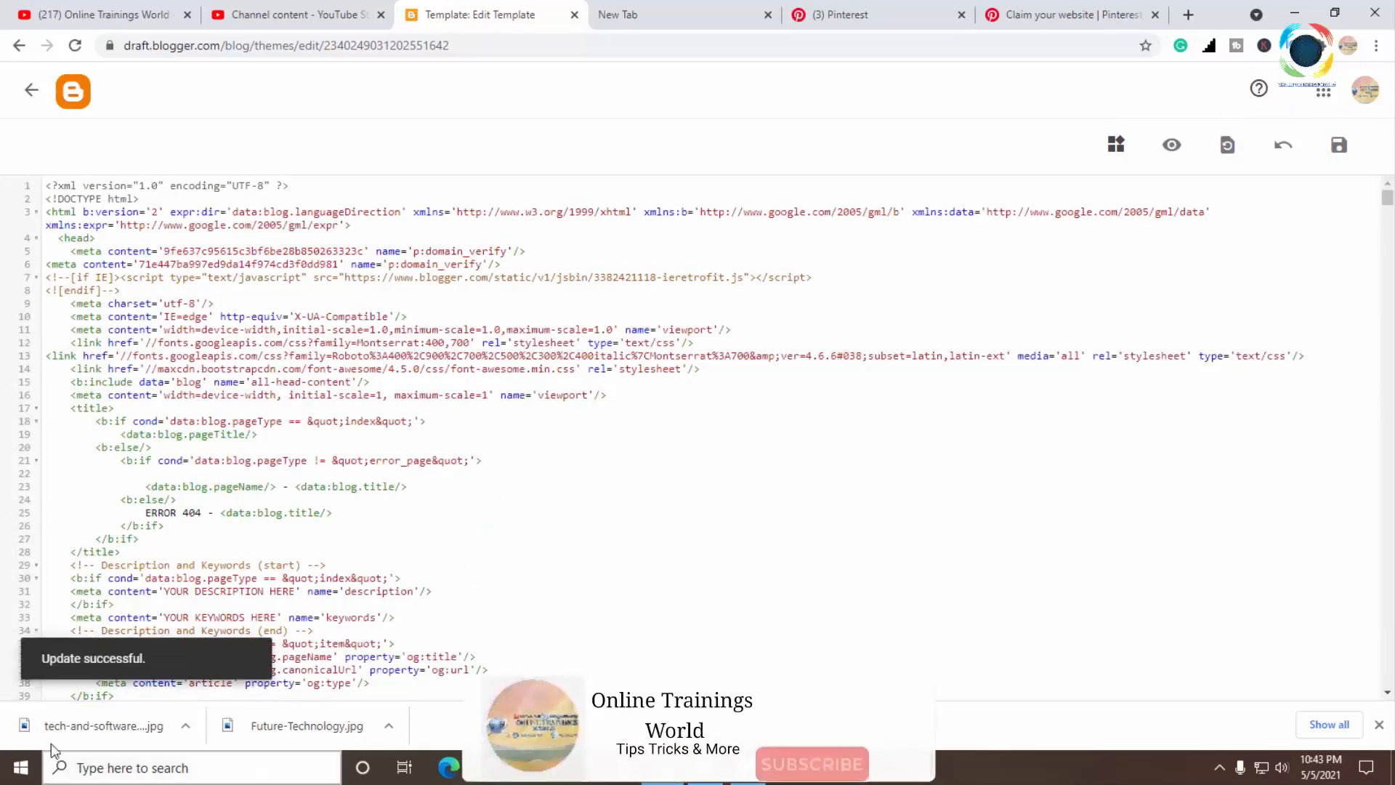
Return to the Pinterest claim dialog, copy the HTML tag again and continue to the website verification stage
left_click(843, 15)
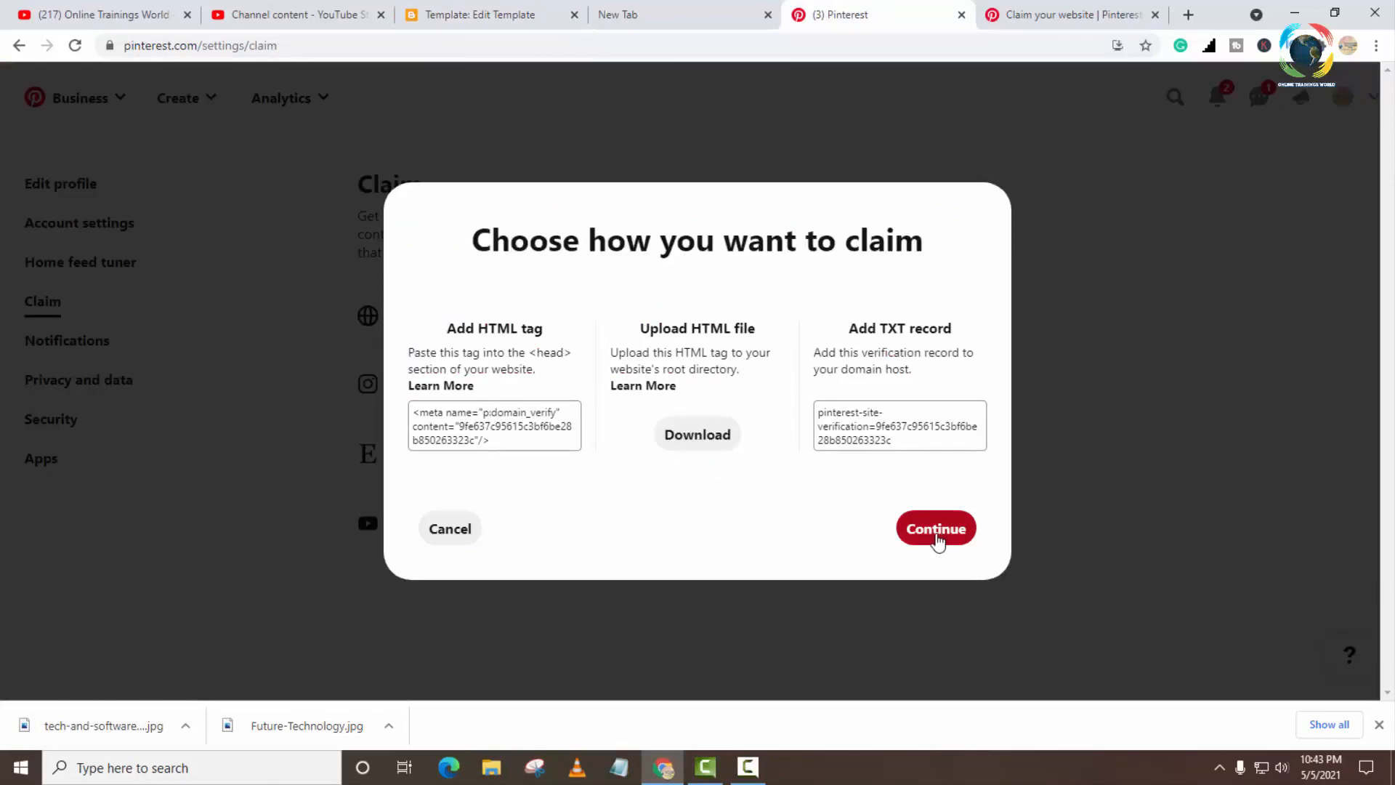
left_click(497, 456)
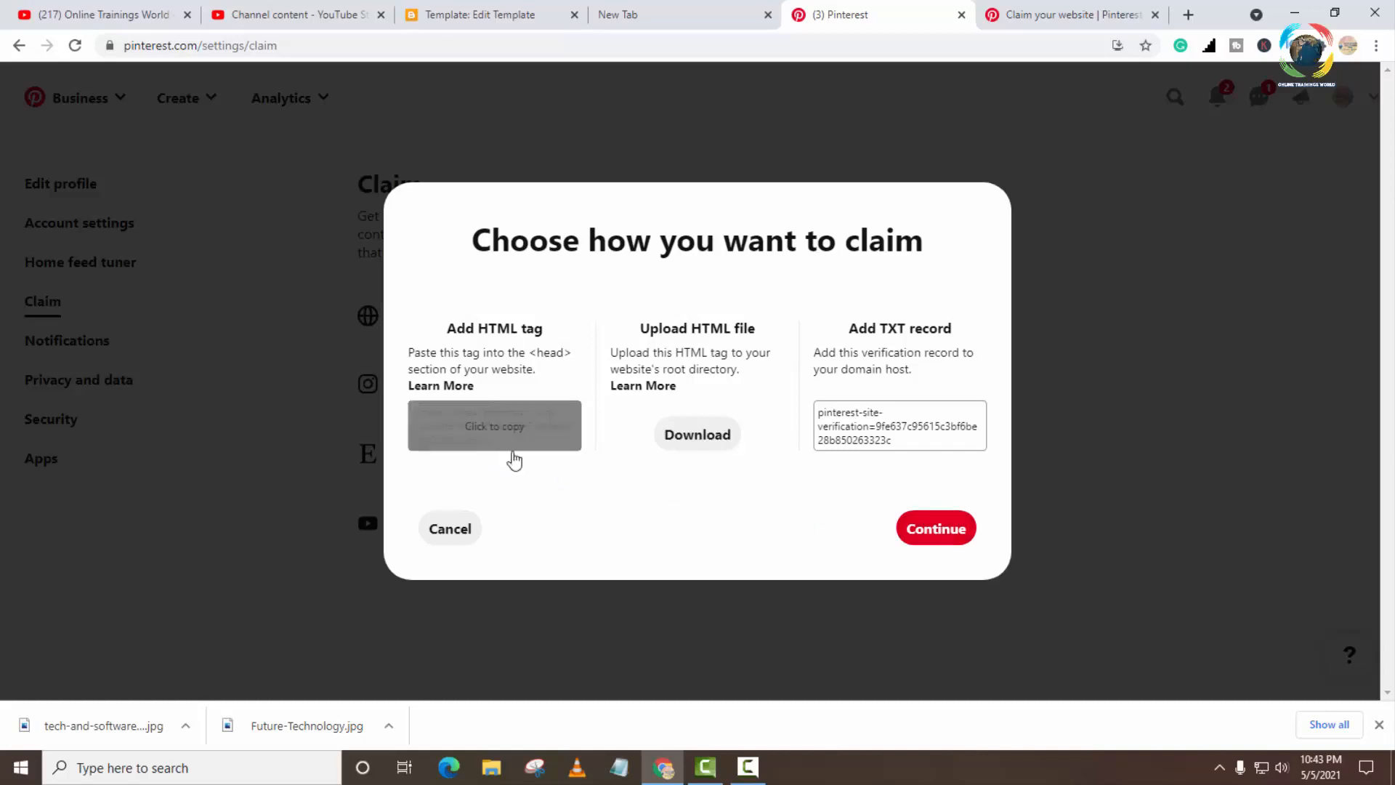
left_click(928, 535)
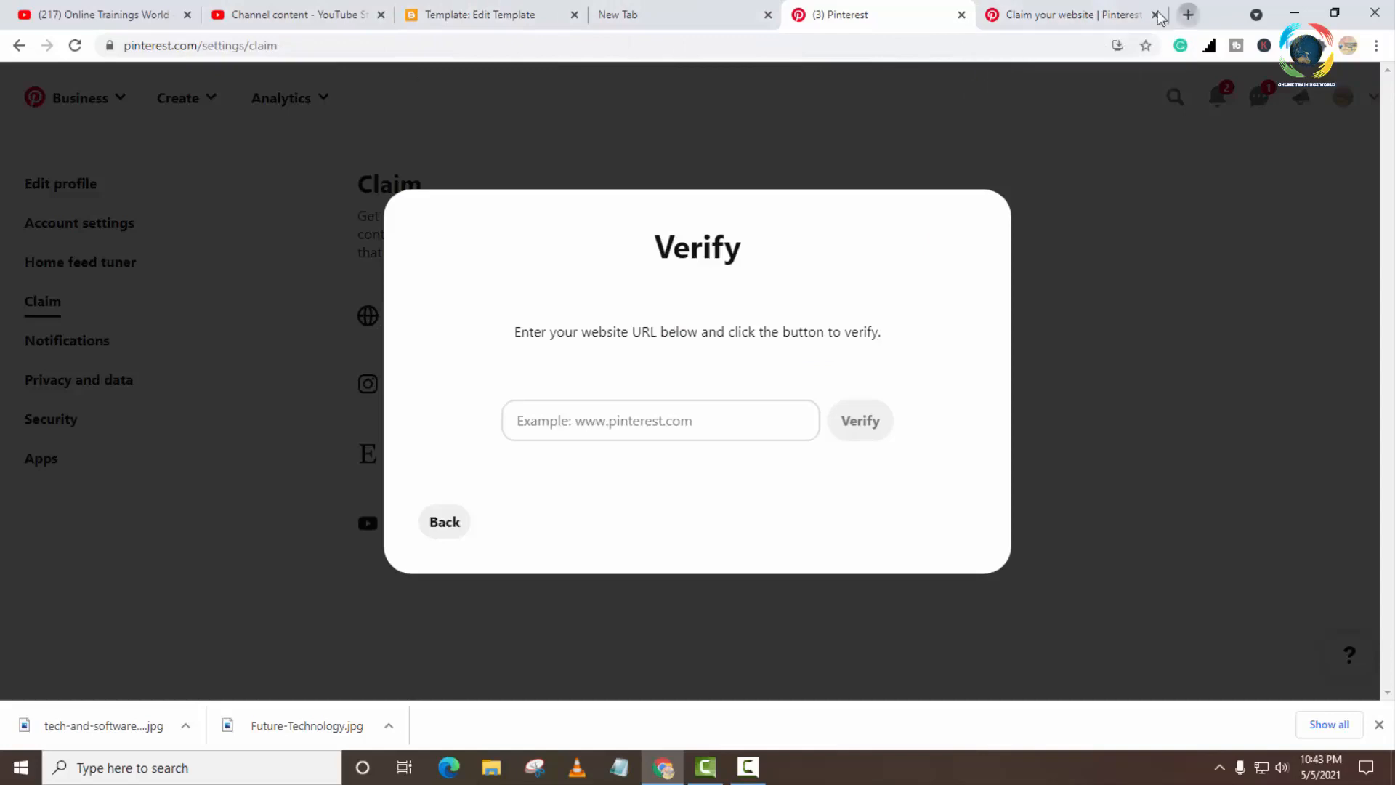
Copy the blog address bloggersonlinetrainings.blogspot.com from a new browser tab and return to the Pinterest verification dialog
left_click(1189, 15)
type("bl")
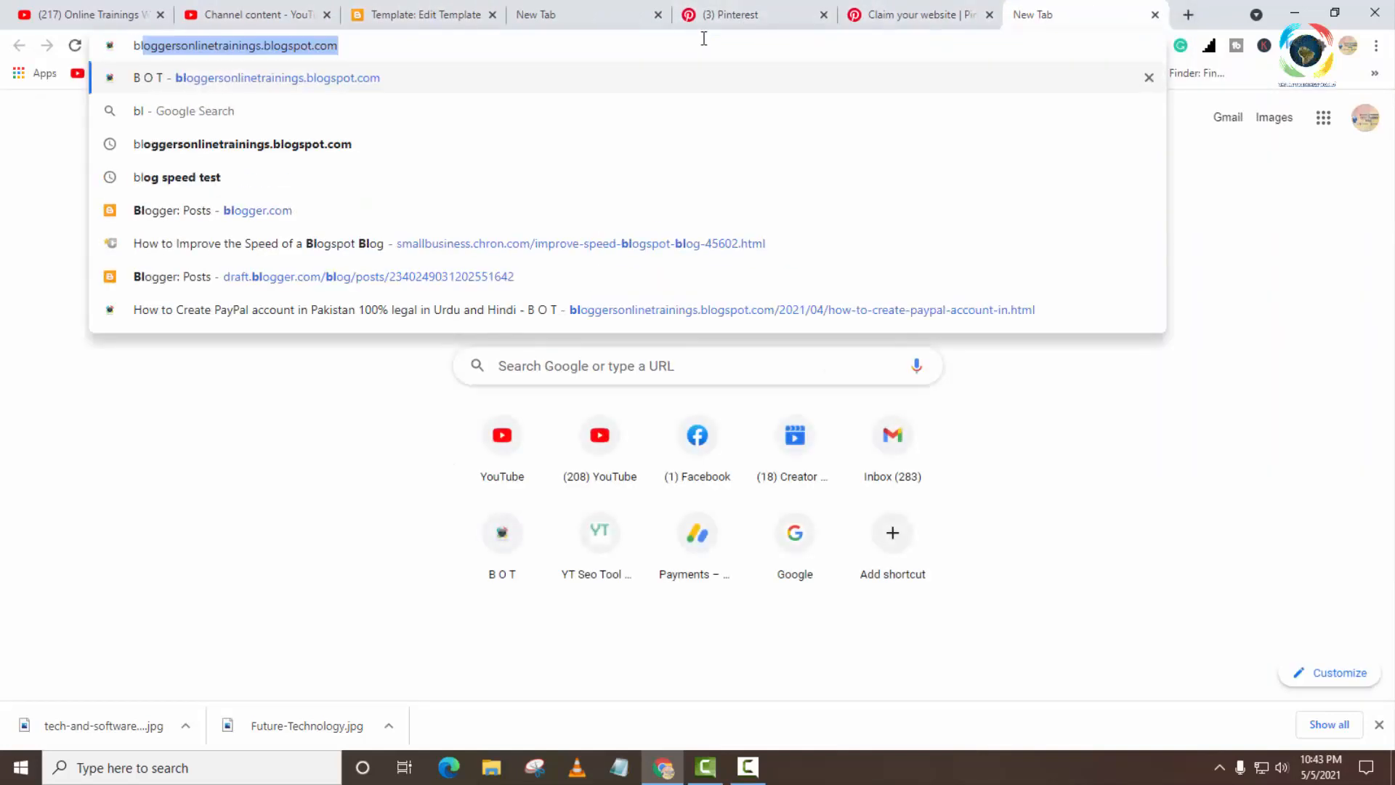
key("ctrl+a")
key("ctrl+c")
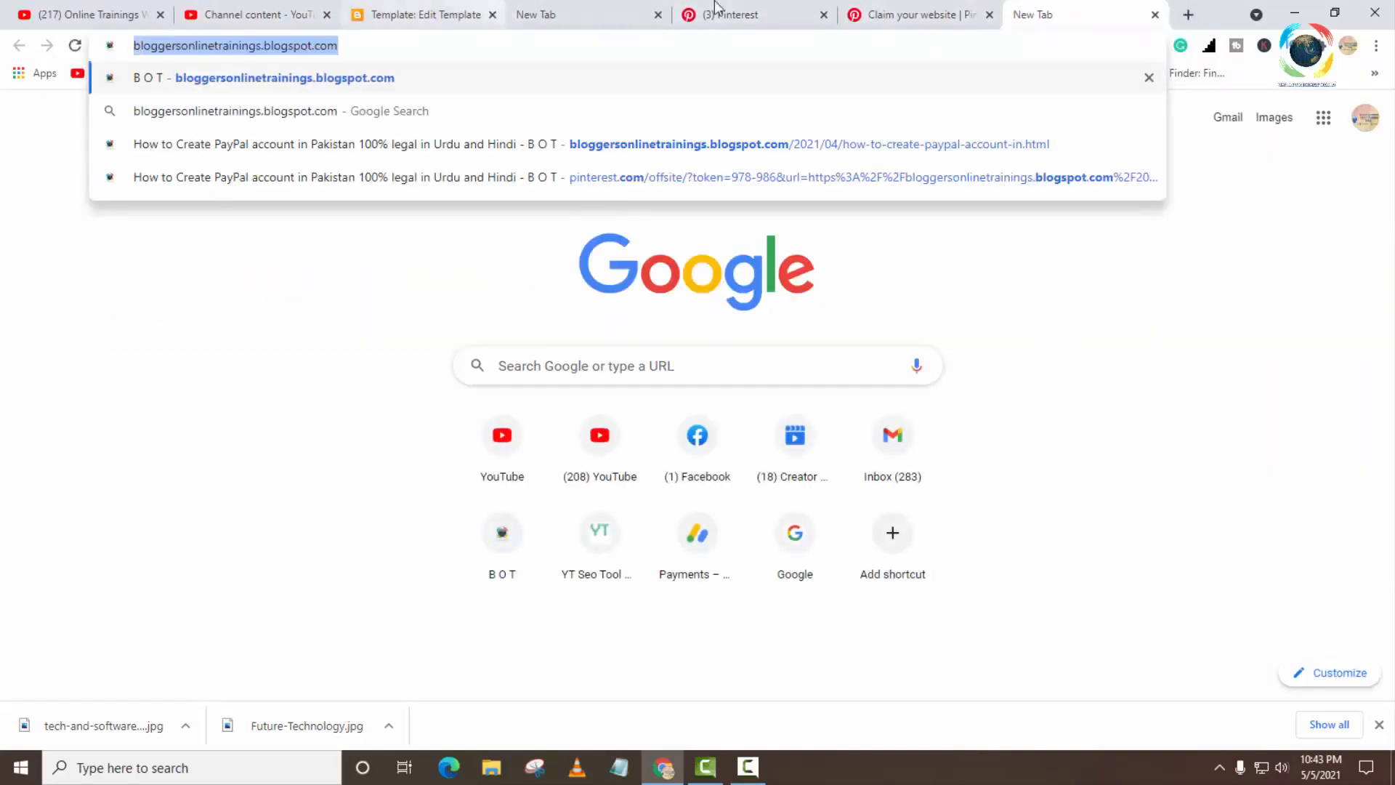
left_click(919, 16)
left_click(727, 14)
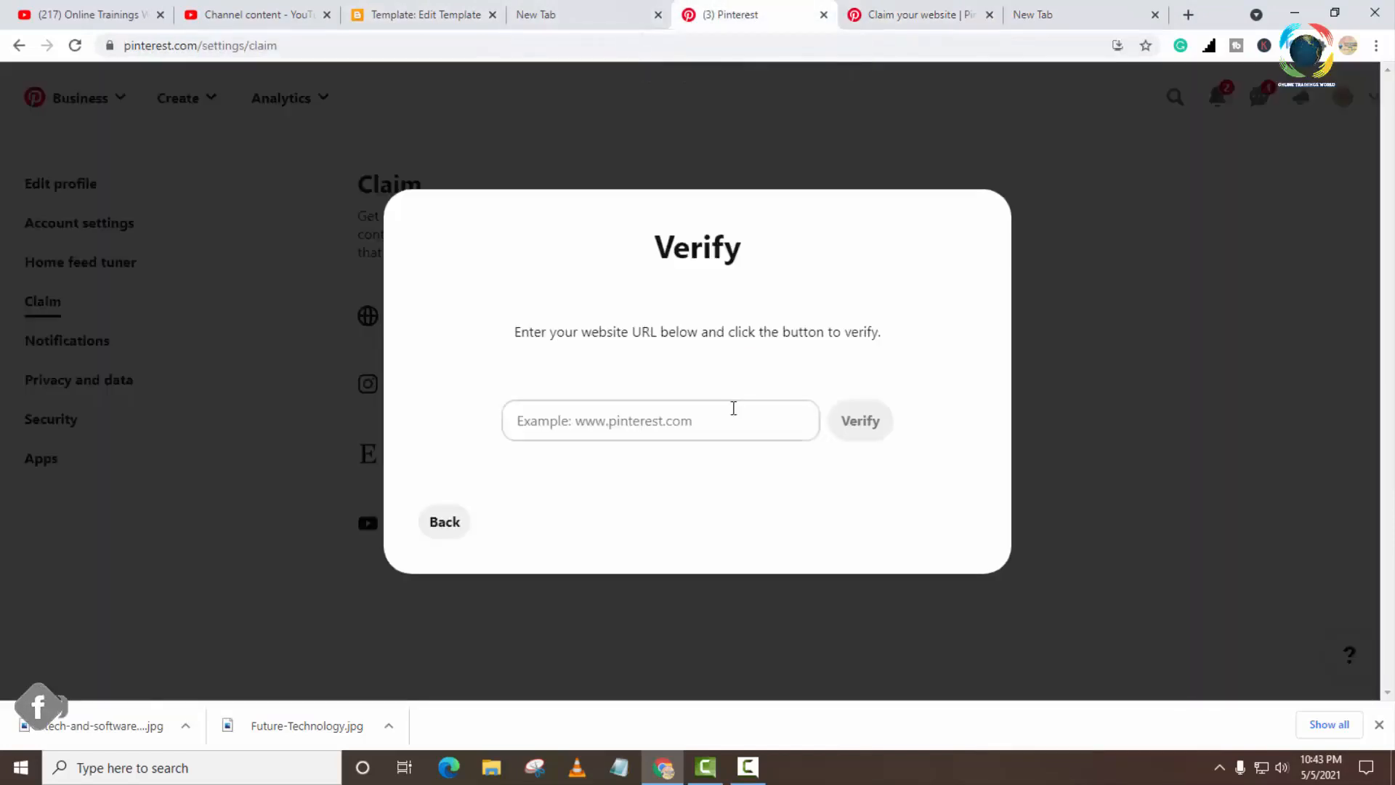
left_click(716, 421)
key("ctrl+v")
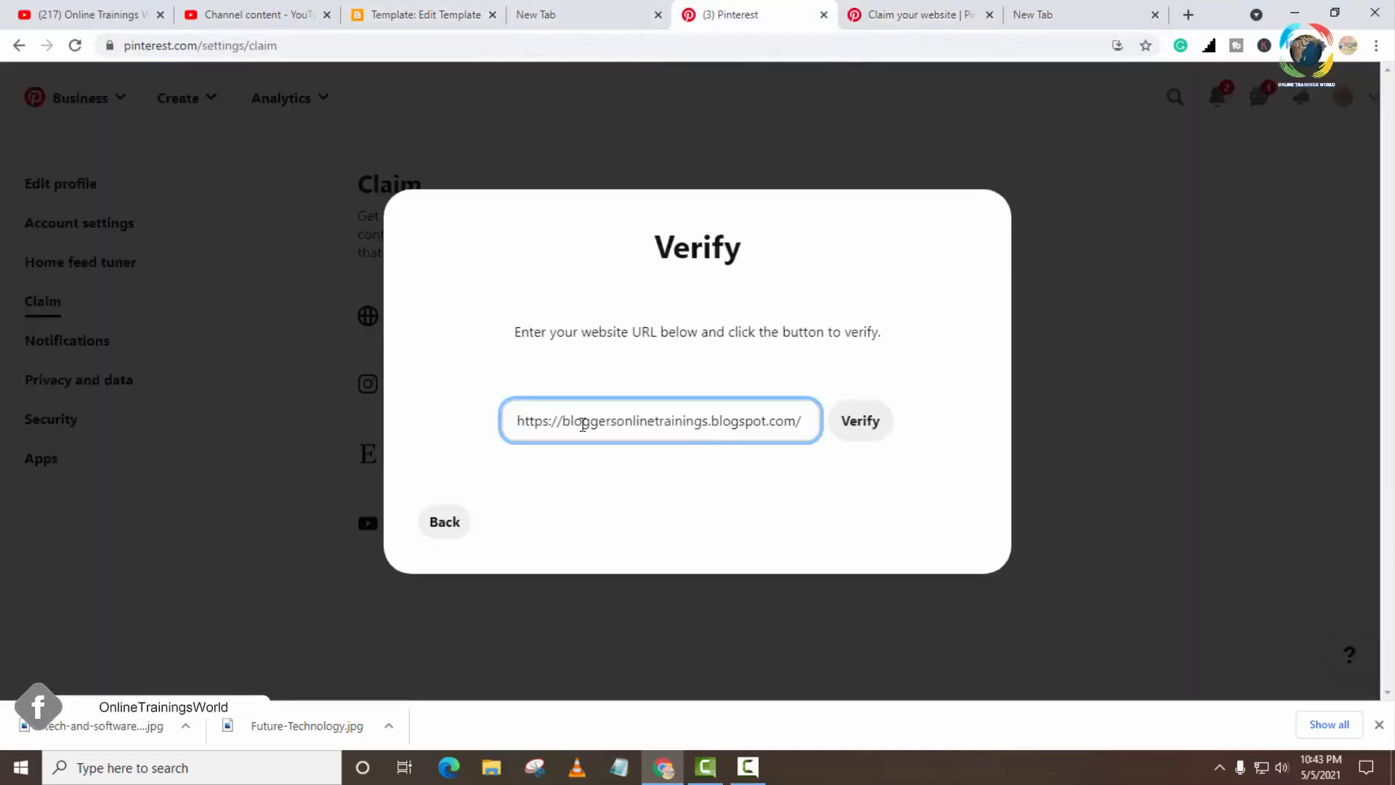
left_click_drag(563, 421, 389, 421)
key("BackSpace")
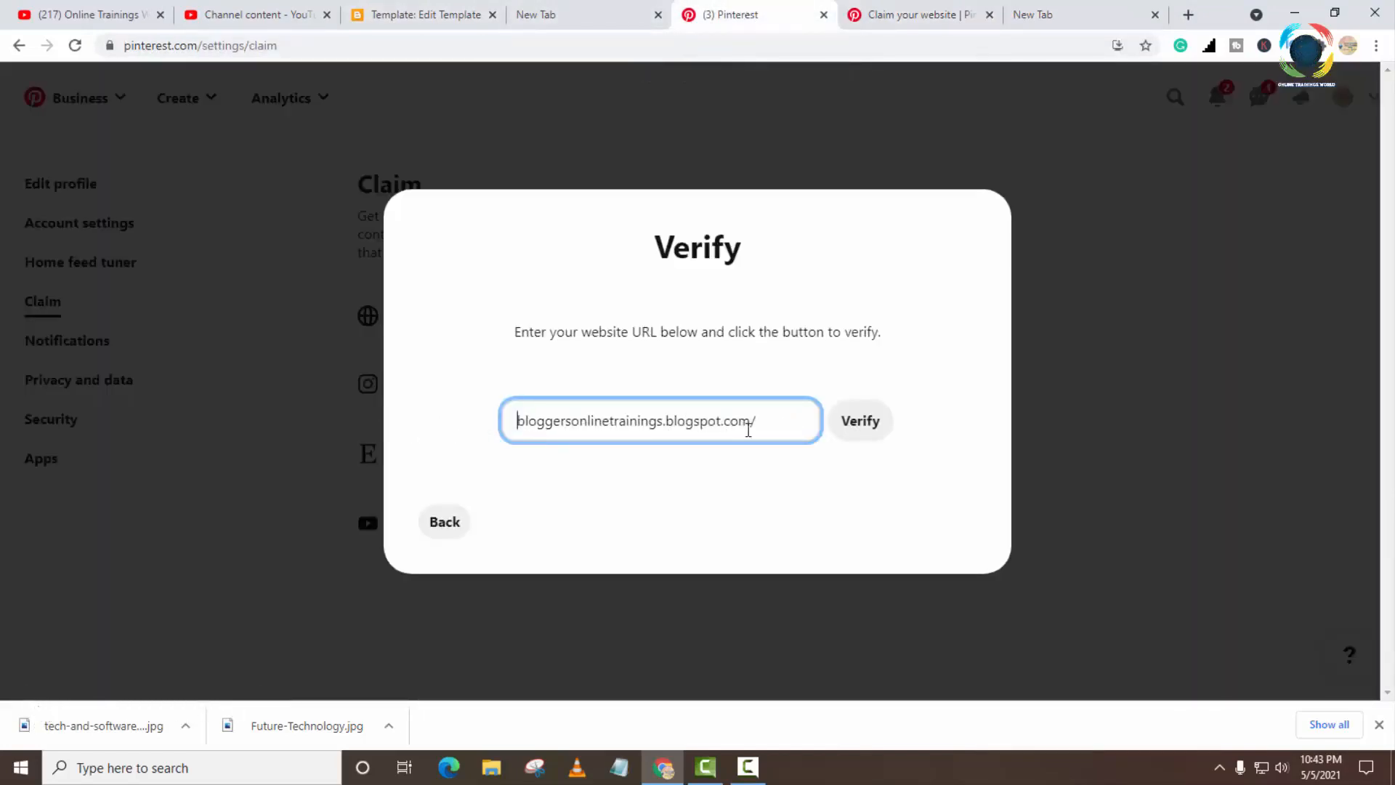
left_click(870, 426)
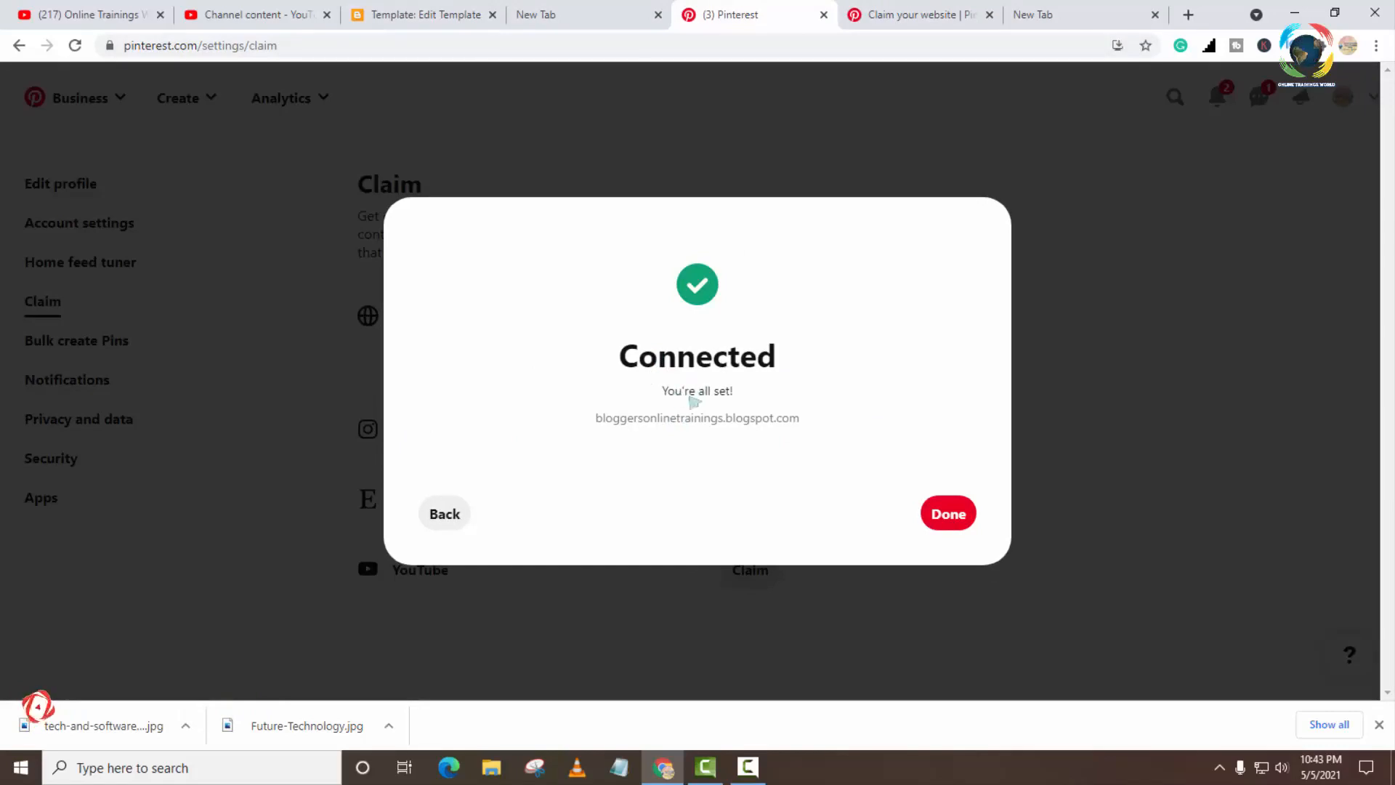
left_click(948, 516)
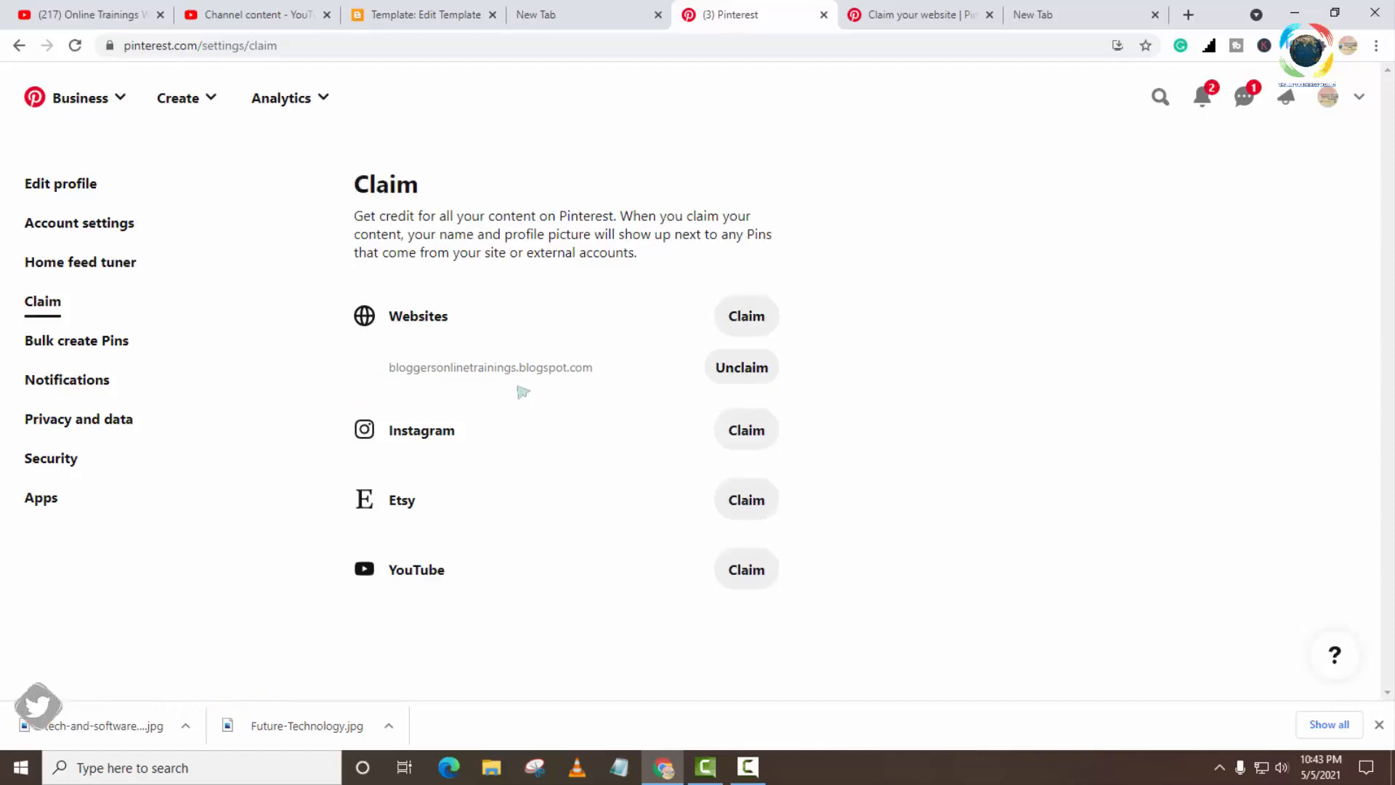
Check the Website URL field in the Pinterest profile settings for the claimed blog
left_click(73, 191)
scroll(508, 520, "down", 3)
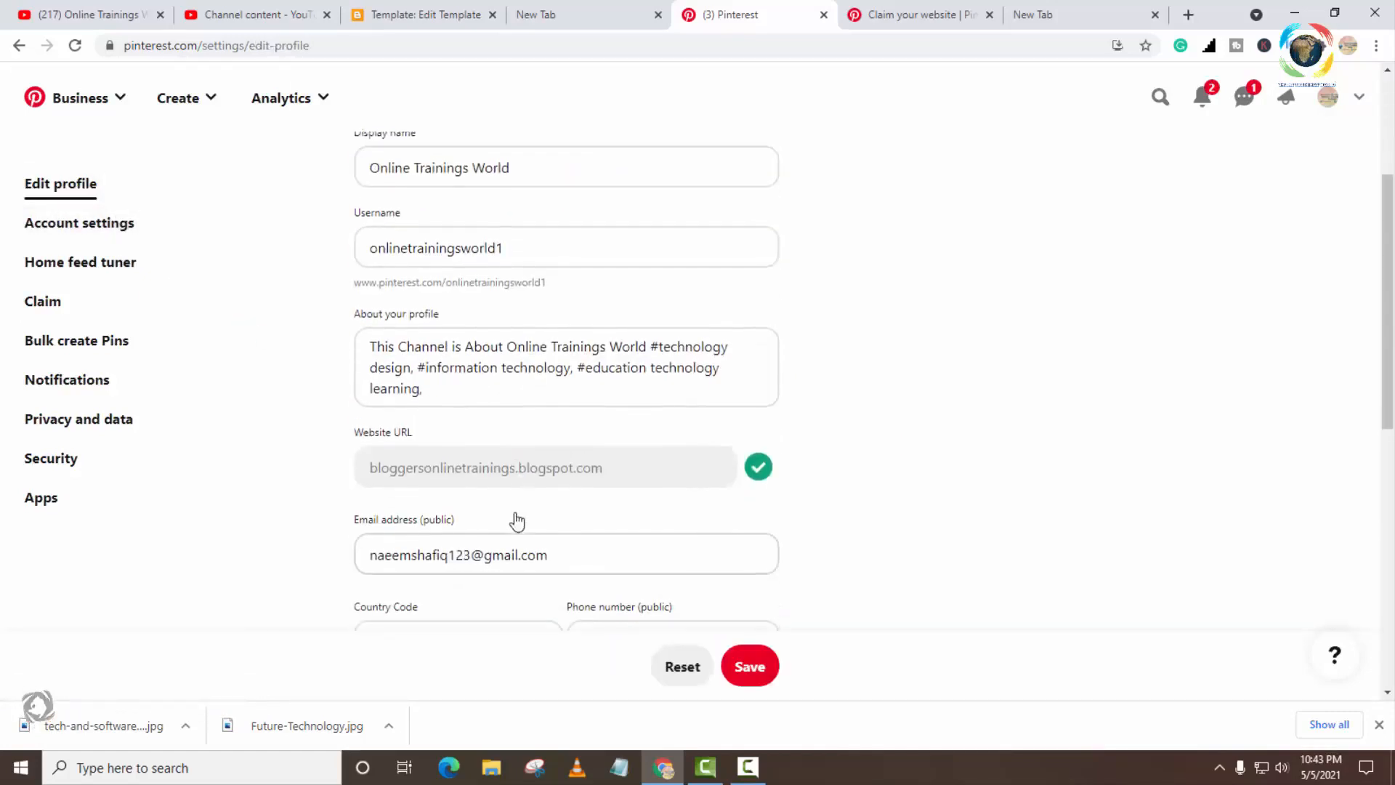